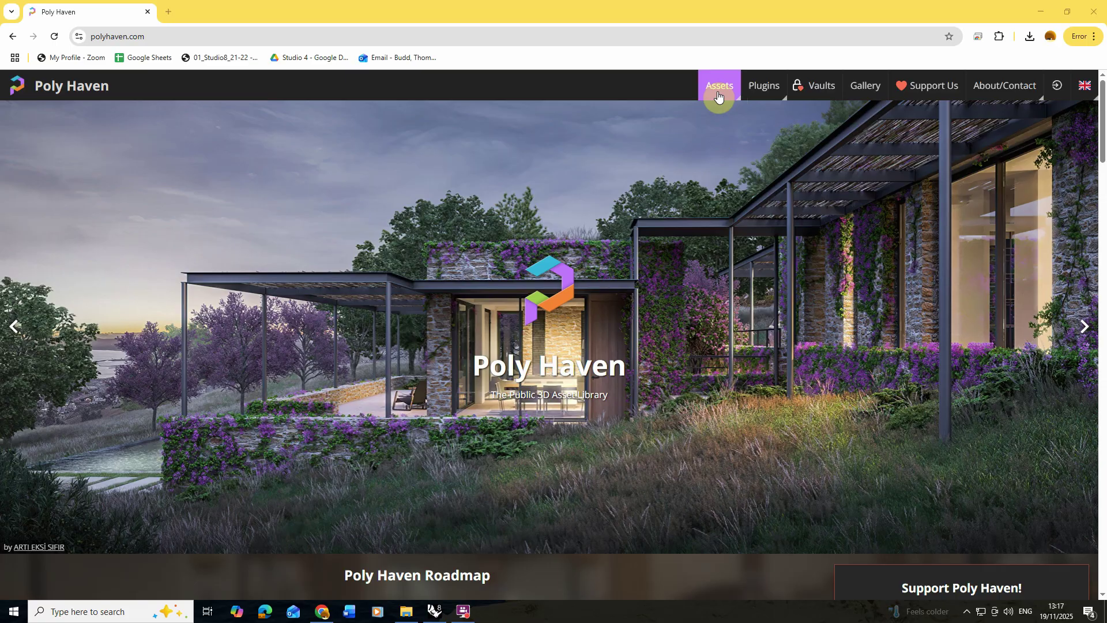
Open Poly Haven's HDRI library and filter it to the Skies category.
mouse_move(718, 97)
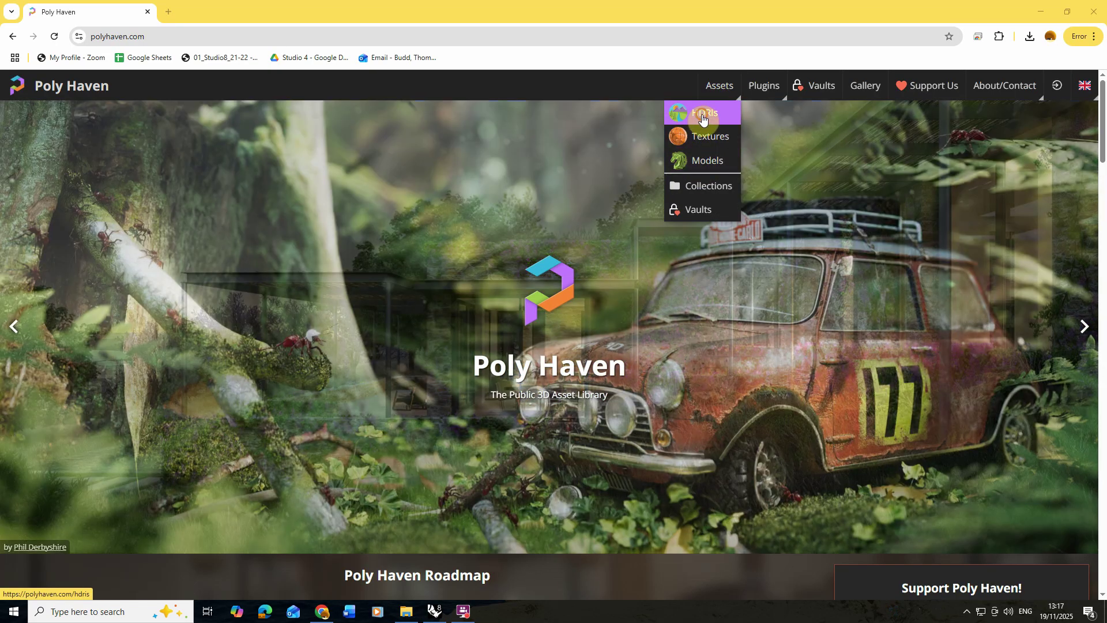
click(694, 119)
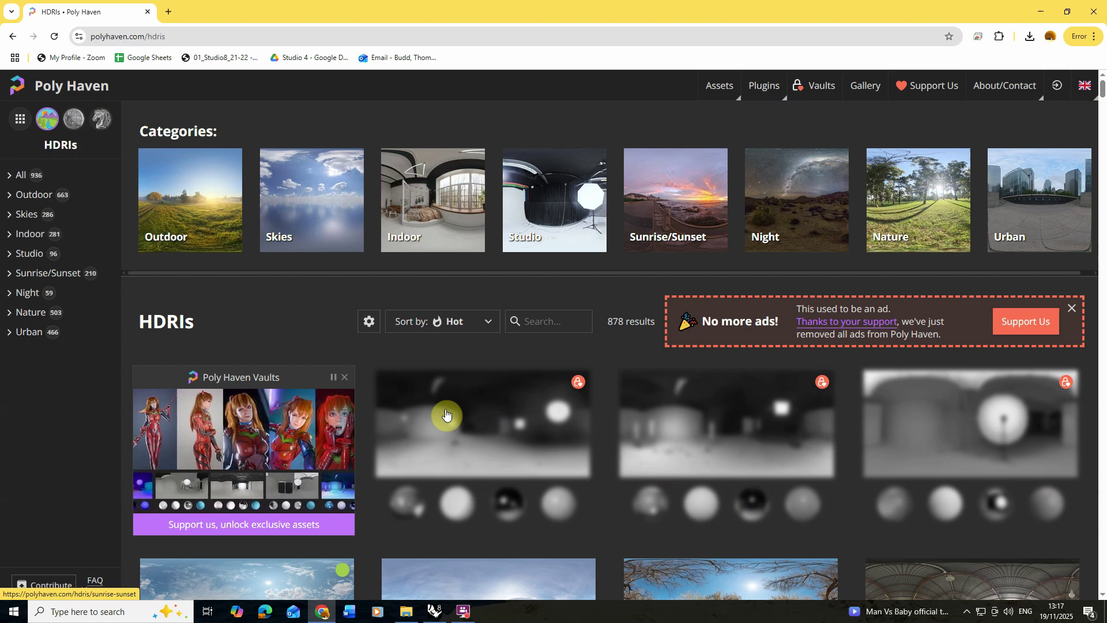
scroll(446, 414, down, 3)
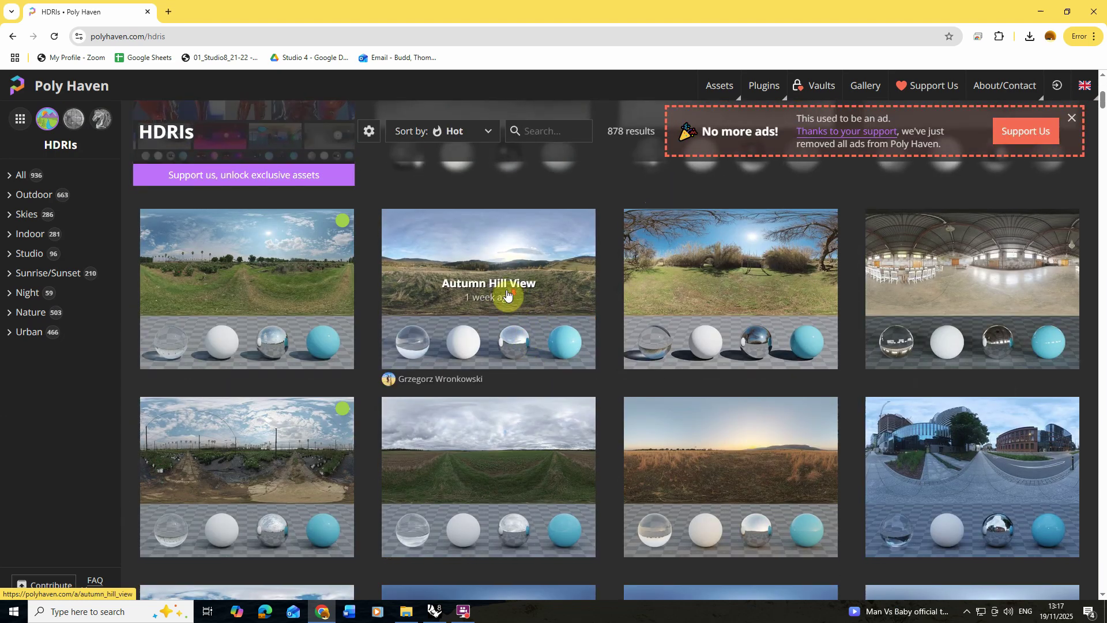
scroll(507, 295, down, 5)
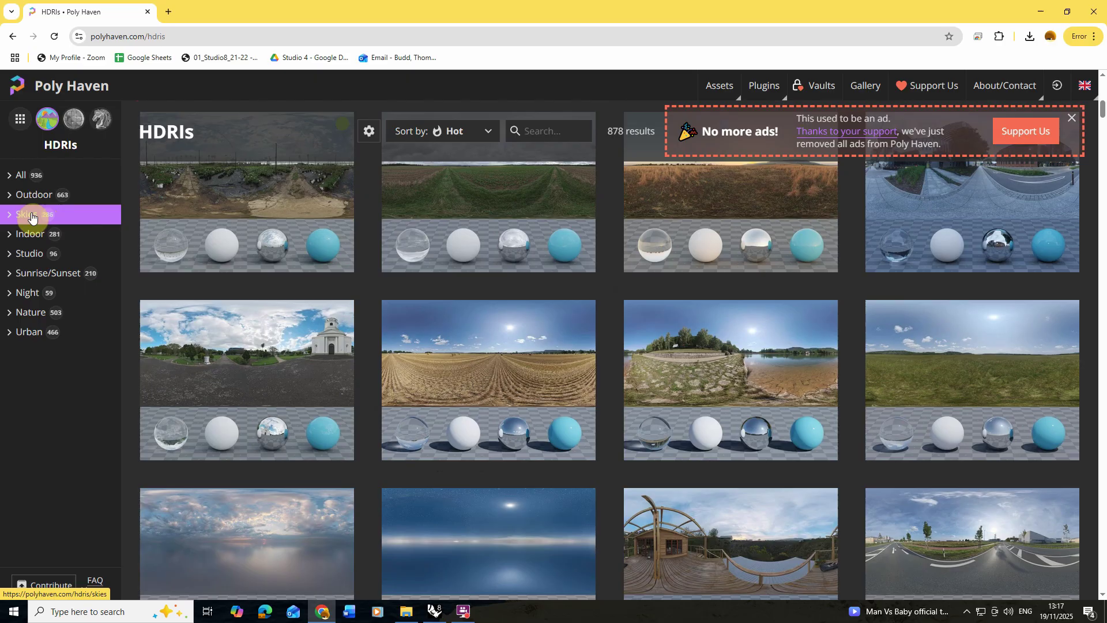
click(32, 217)
scroll(744, 357, down, 3)
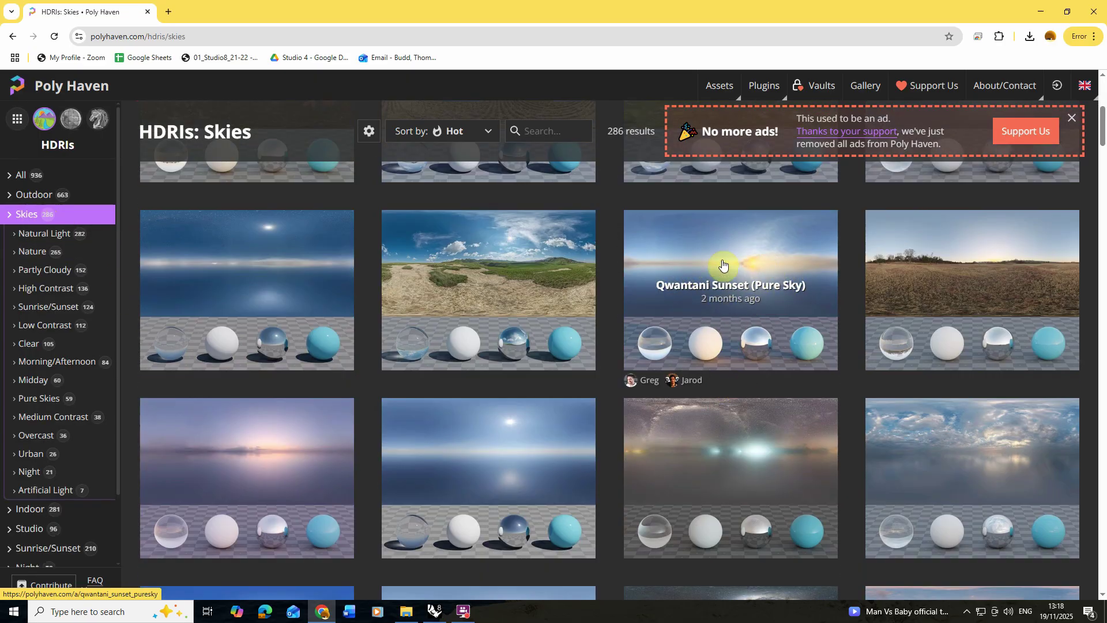
Open the Qwantani Sunset (Pure Sky) HDRI page and keep the 2K HDR download option.
click(740, 267)
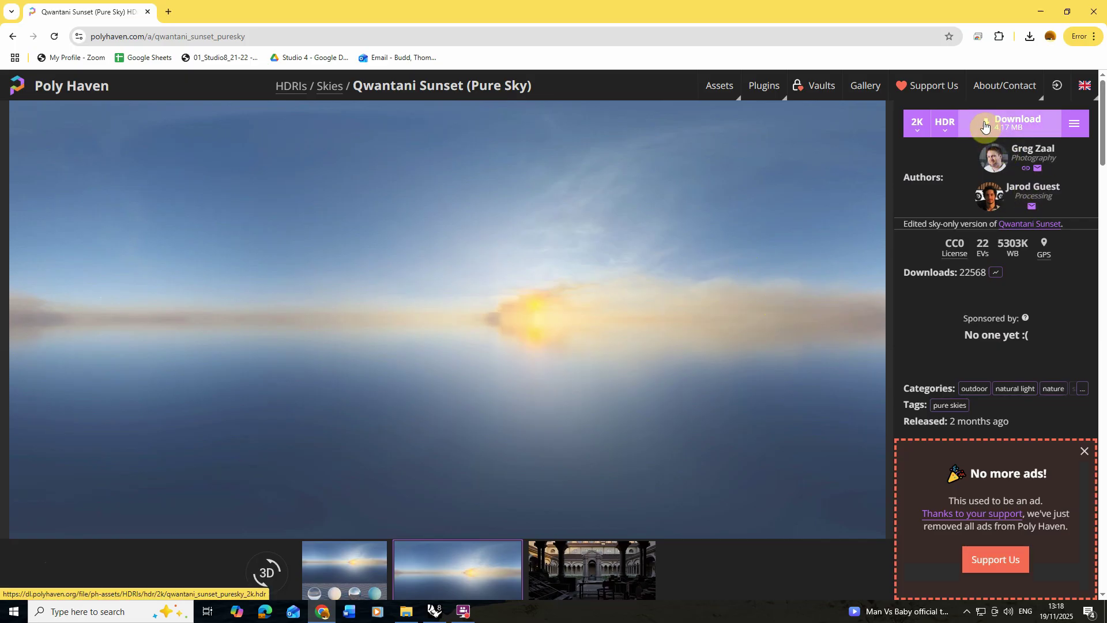
click(918, 137)
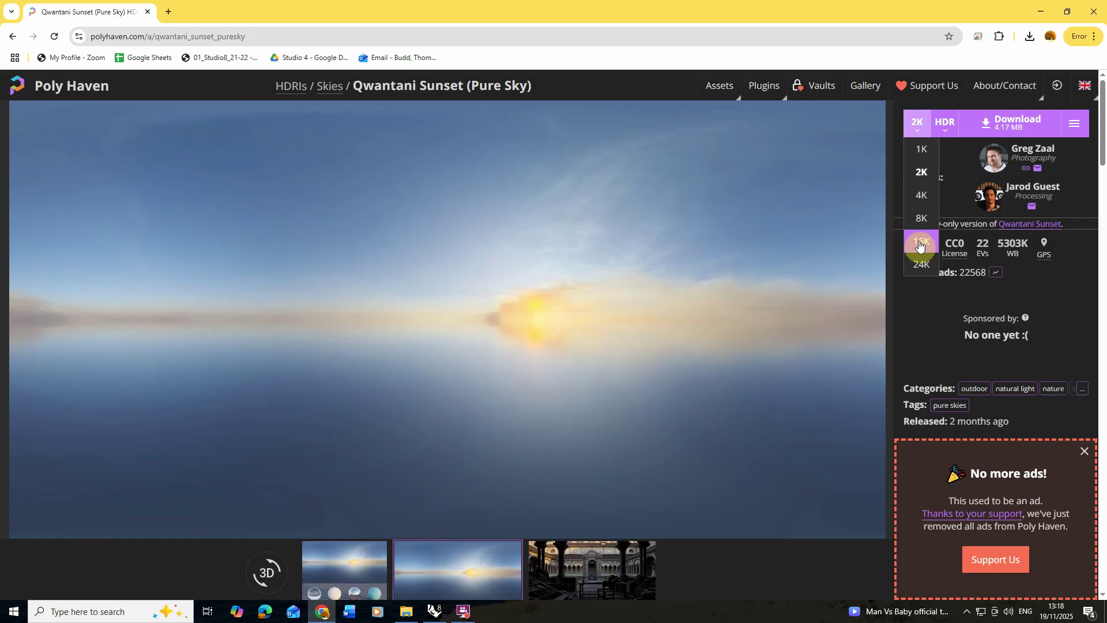
click(948, 156)
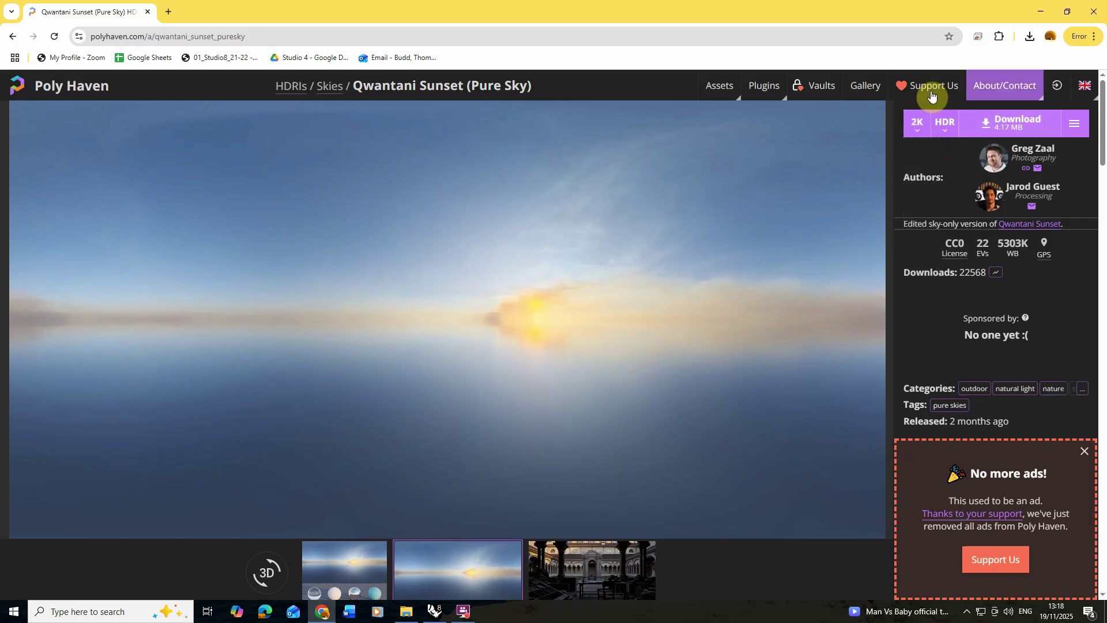
Switch to Rhino 8 and set the Perspective view to Rendered display, orbiting around the terrain.
click(436, 610)
right_drag(682, 289, 595, 282)
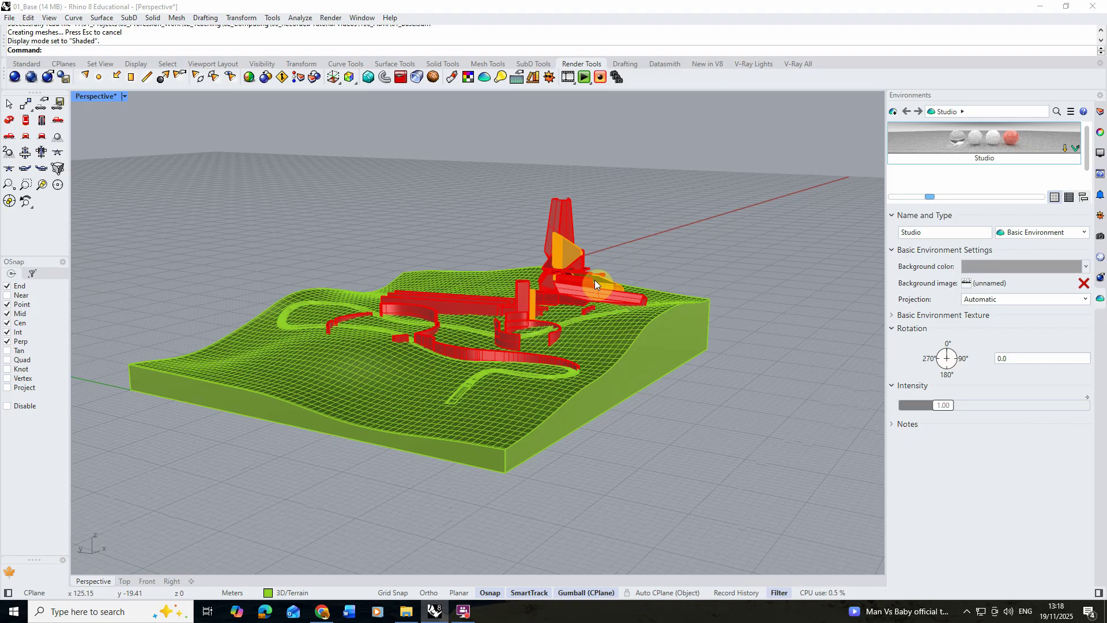
right_drag(346, 267, 353, 271)
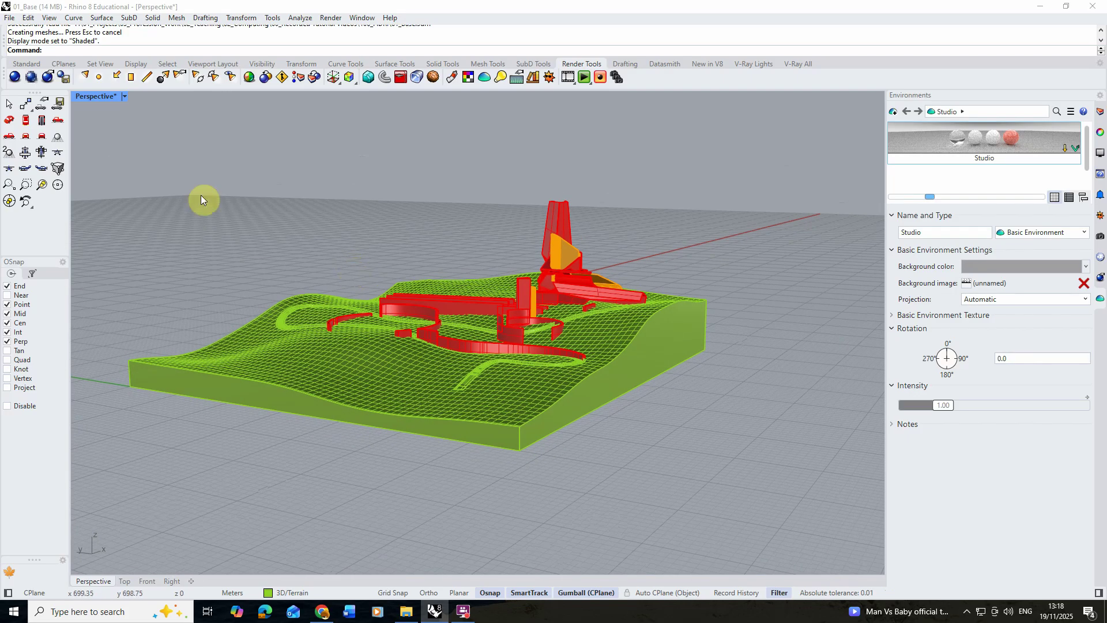
click(125, 98)
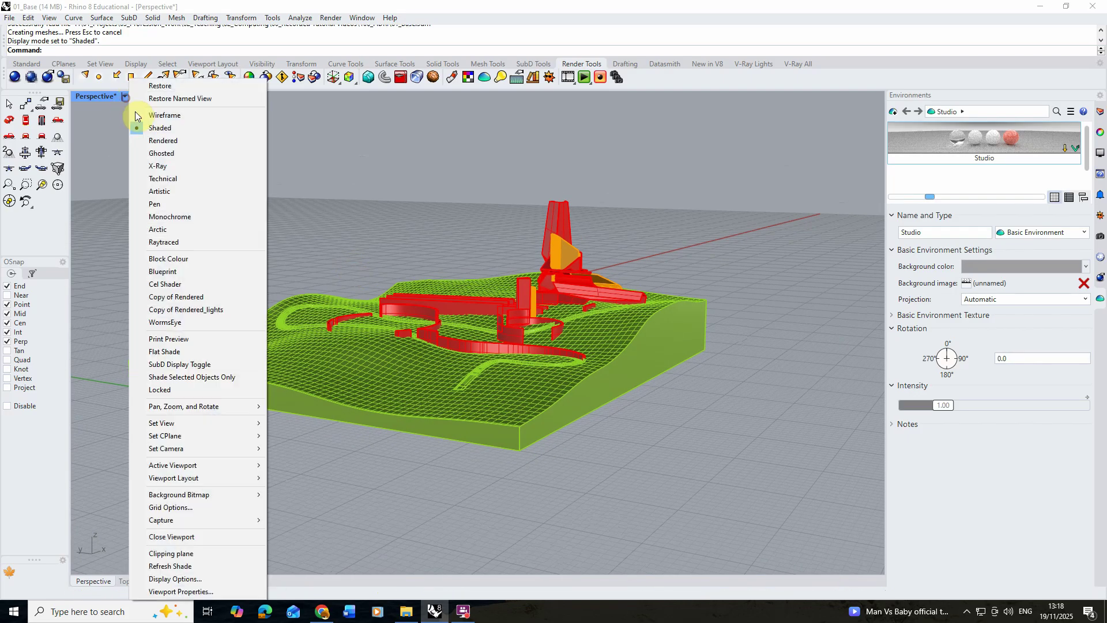
click(157, 141)
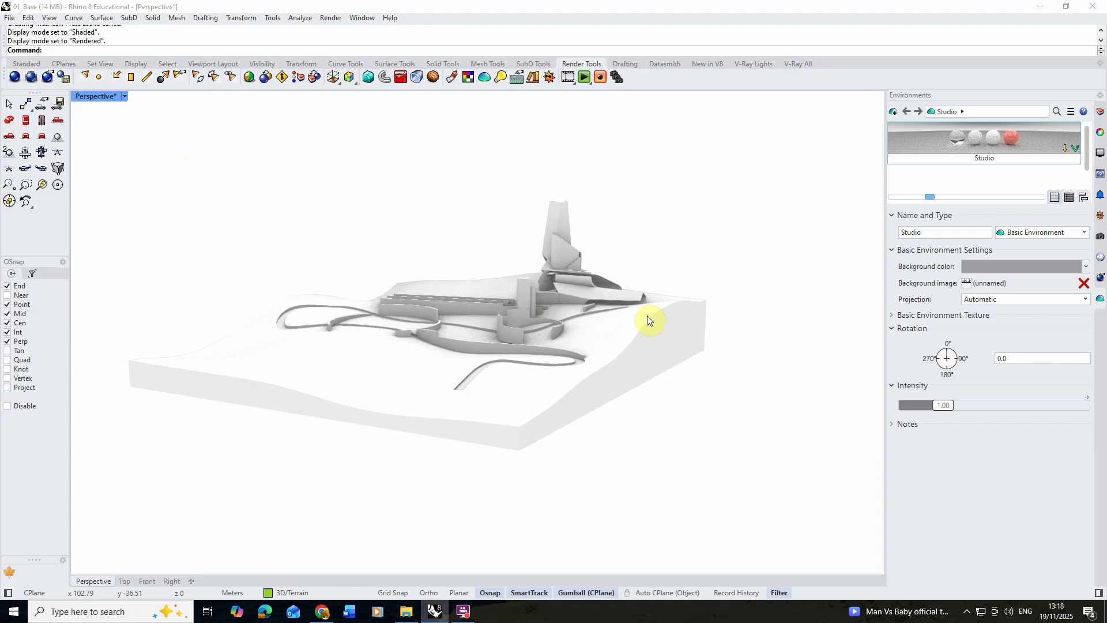
right_drag(647, 316, 434, 284)
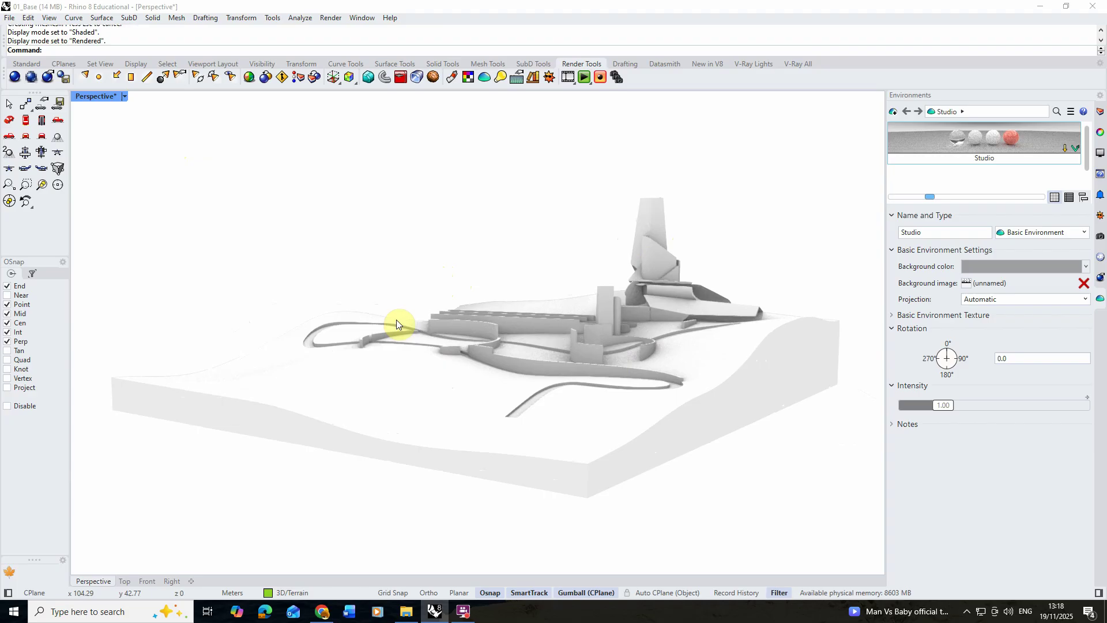
right_drag(410, 323, 565, 332)
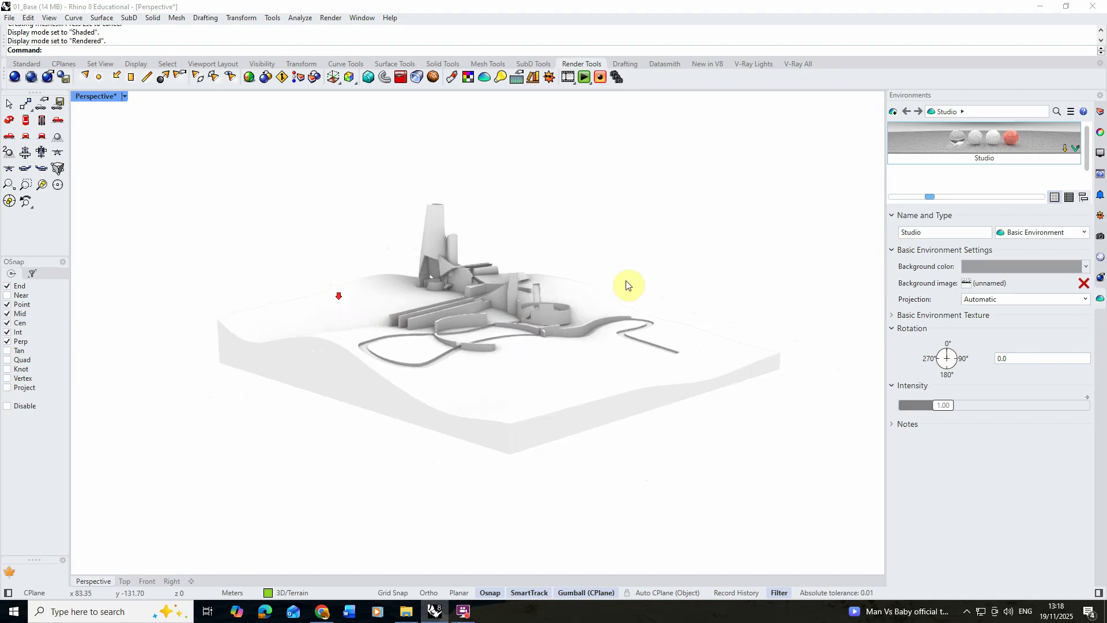
shift+right_drag(687, 288, 620, 282)
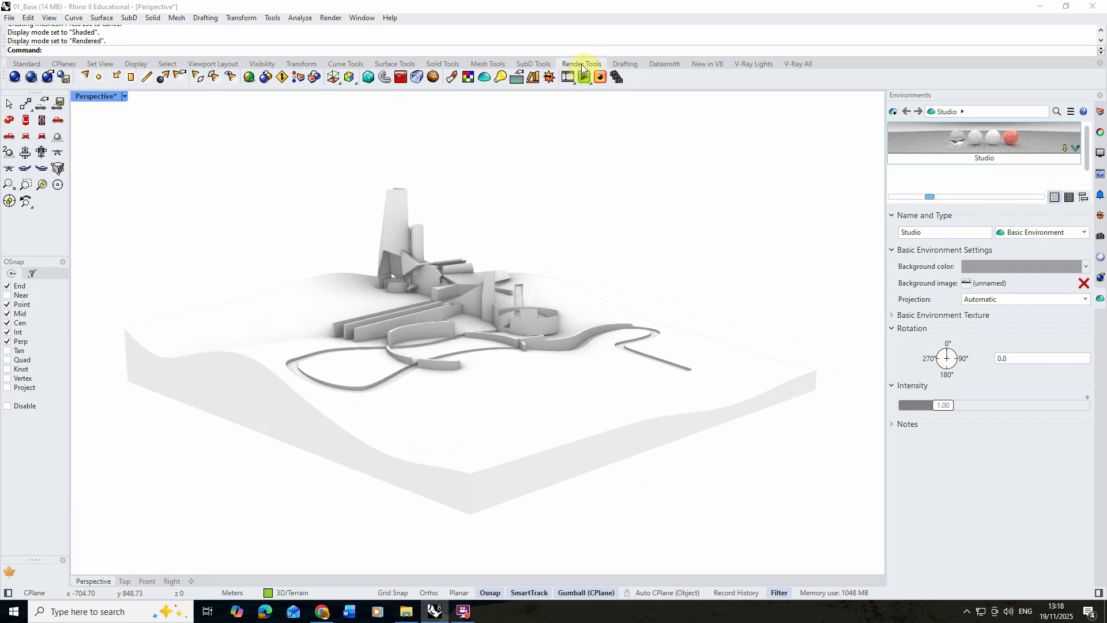
Add a new Basic Environment in the Environments panel beside Studio.
click(485, 79)
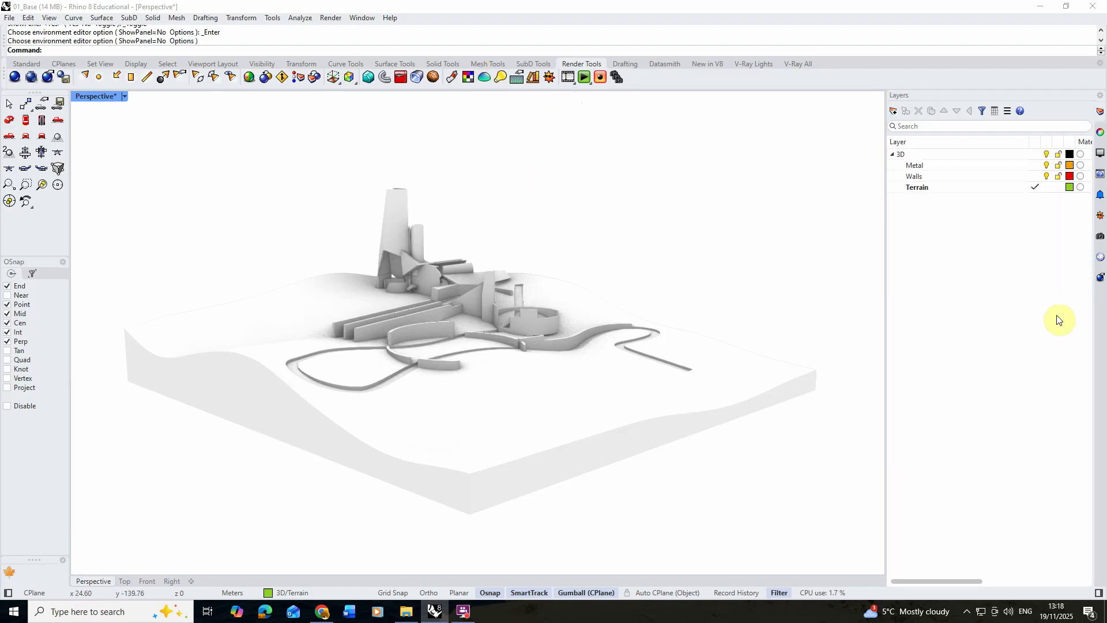
click(486, 78)
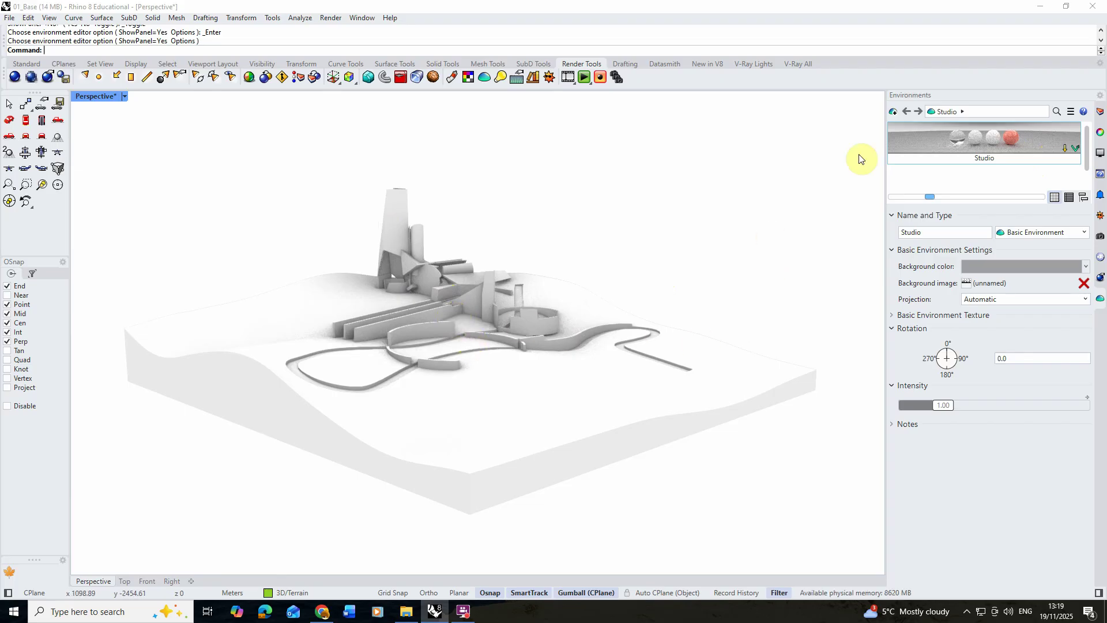
click(894, 113)
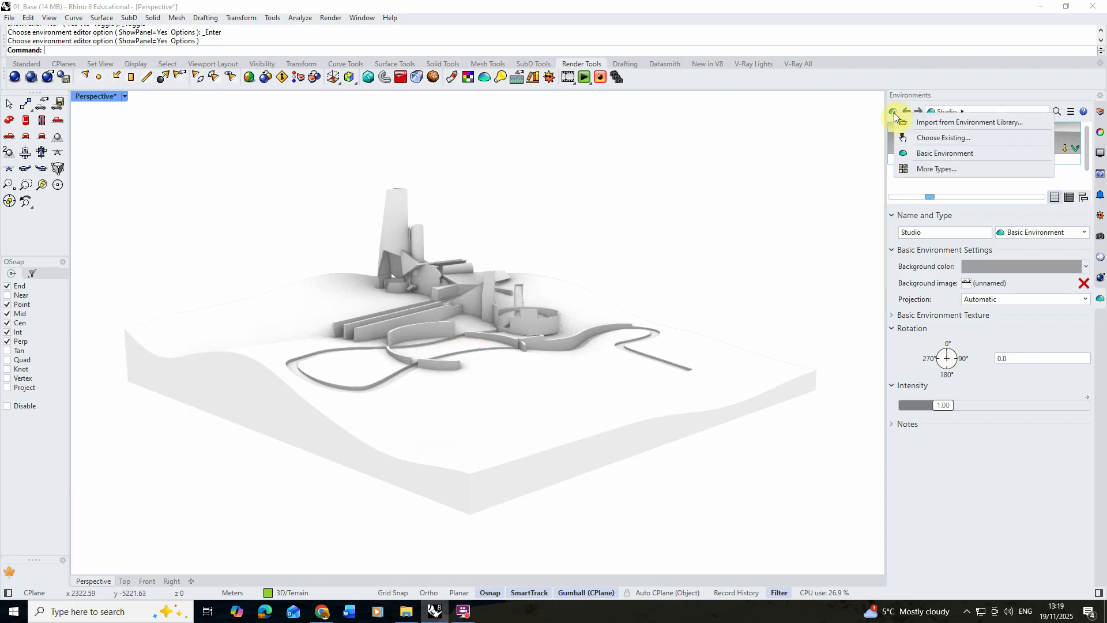
click(943, 154)
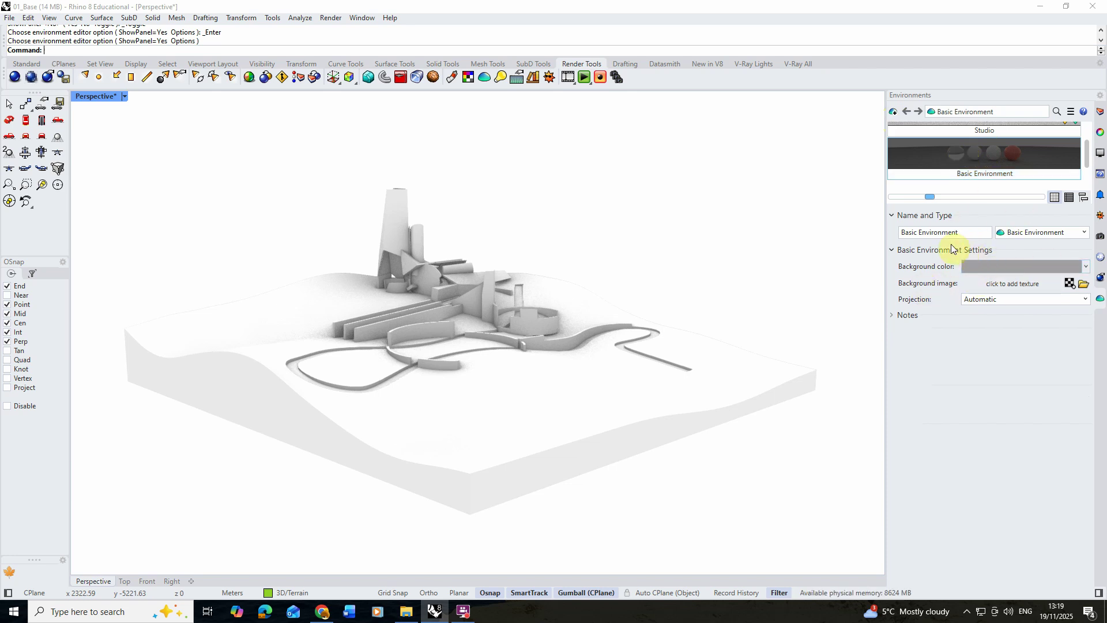
Load qwantani_sunset_puresky_2k as the Basic Environment's background image.
click(1084, 284)
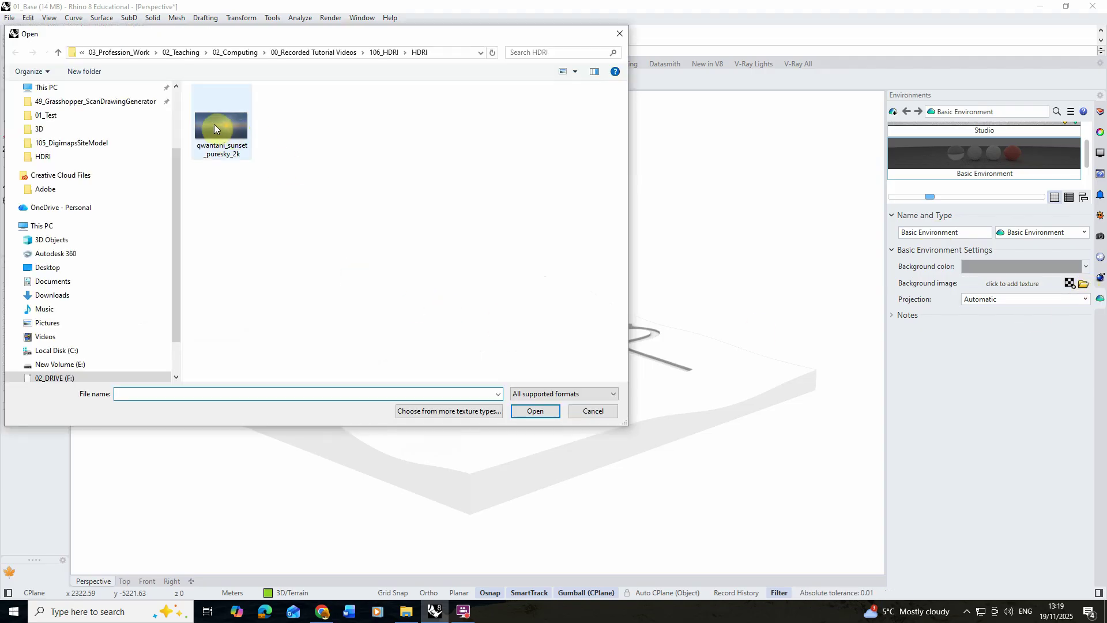
click(224, 128)
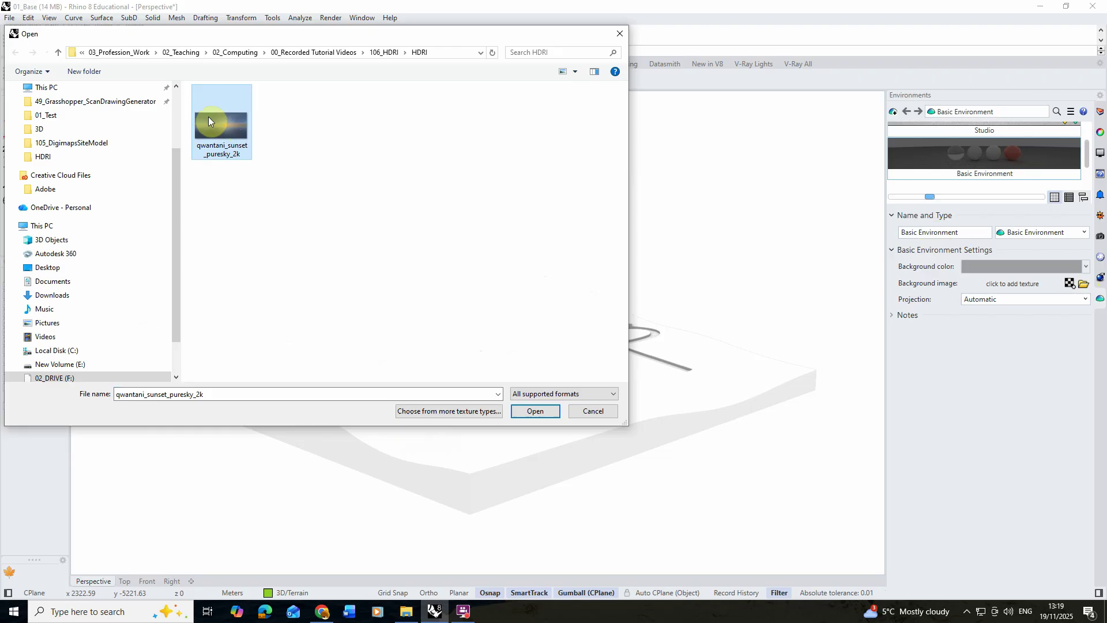
click(535, 411)
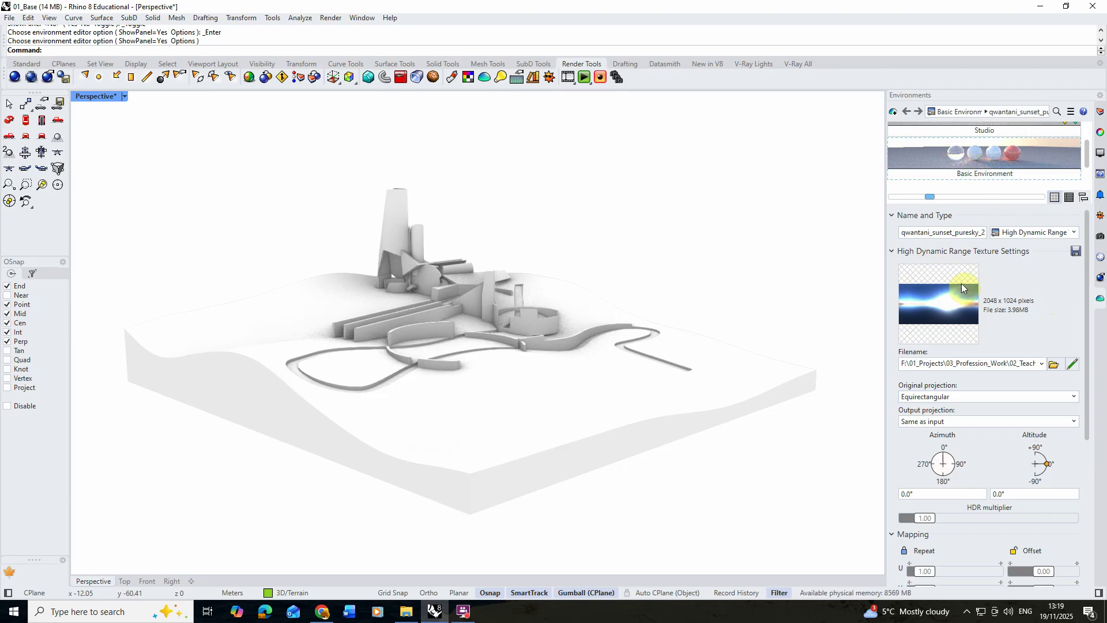
Expand the Basic Environment's sky texture preview and apply it to all environment channels.
click(974, 159)
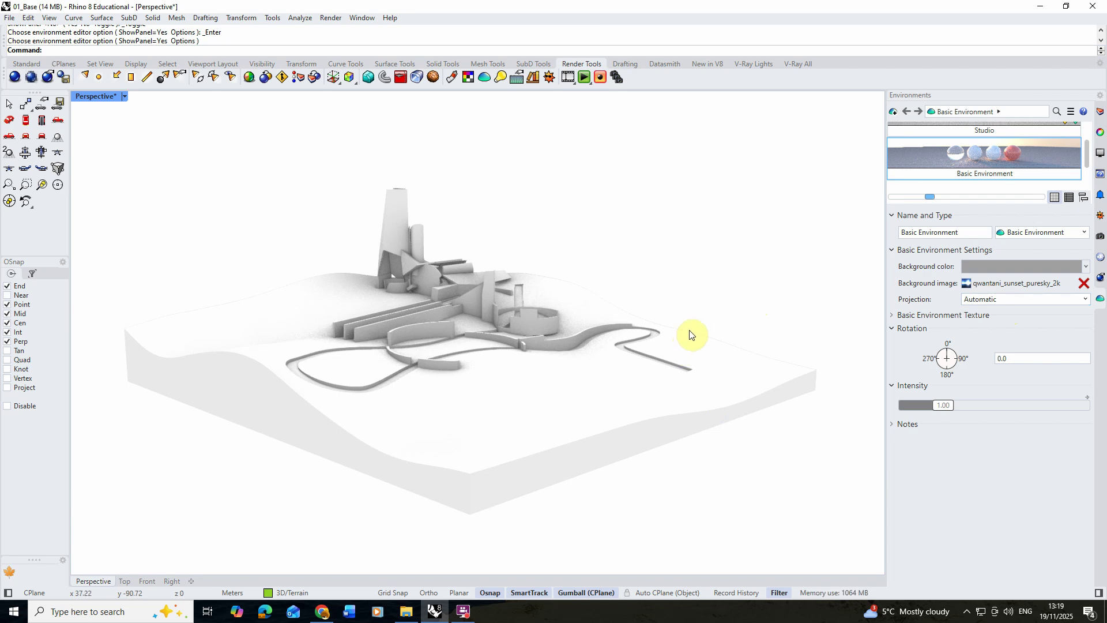
click(919, 314)
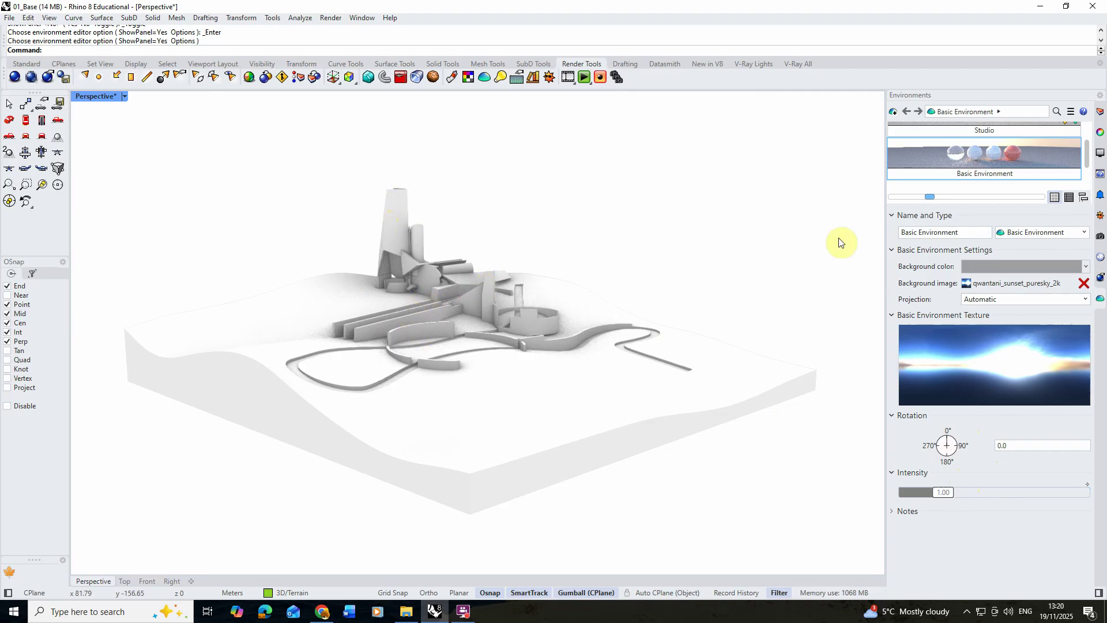
right_click(965, 156)
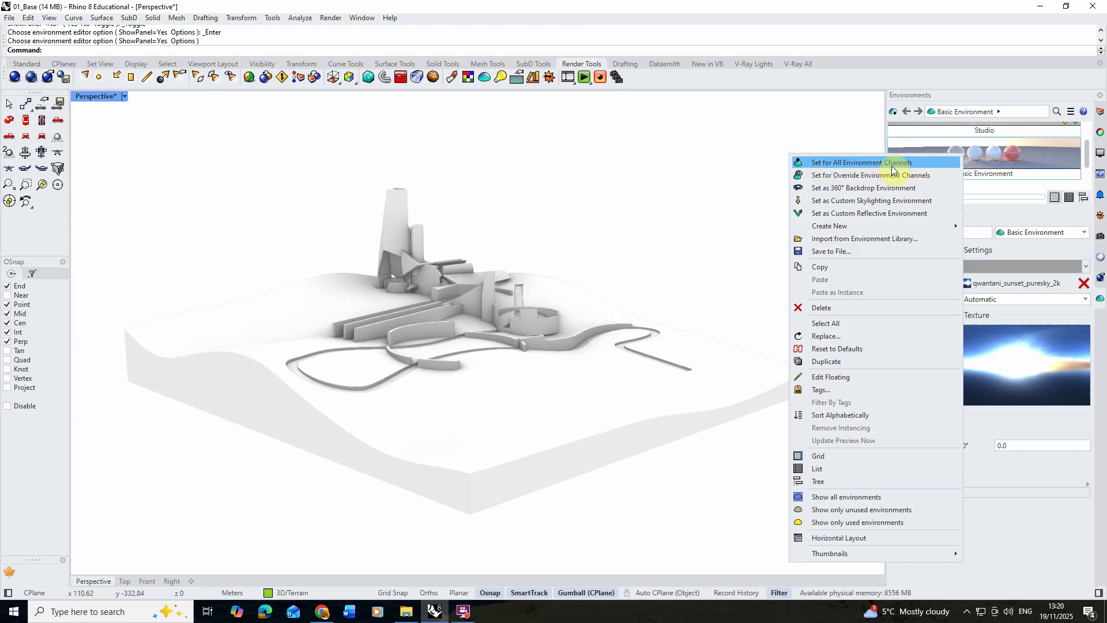
click(667, 159)
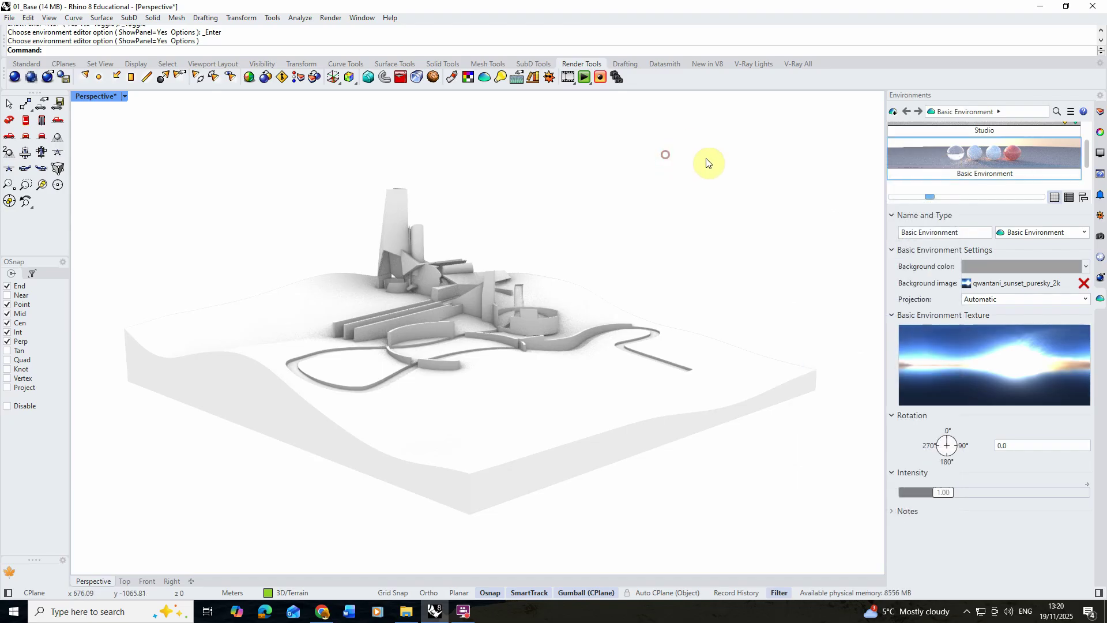
Open the document's Render Properties and bring the environment settings into view.
click(330, 18)
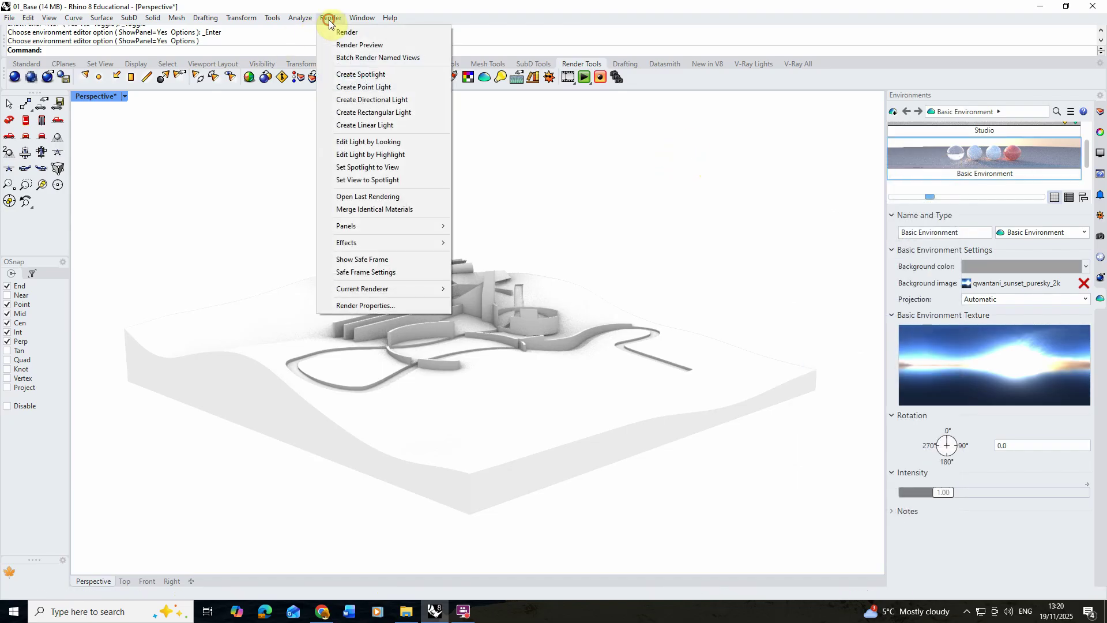
click(378, 306)
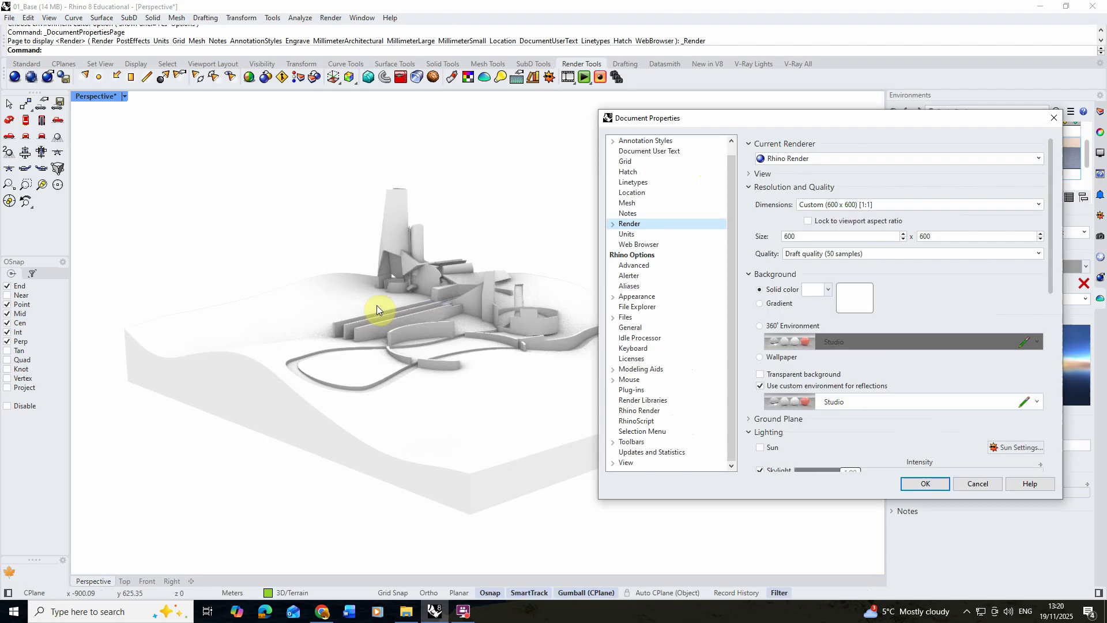
drag(804, 117, 506, 76)
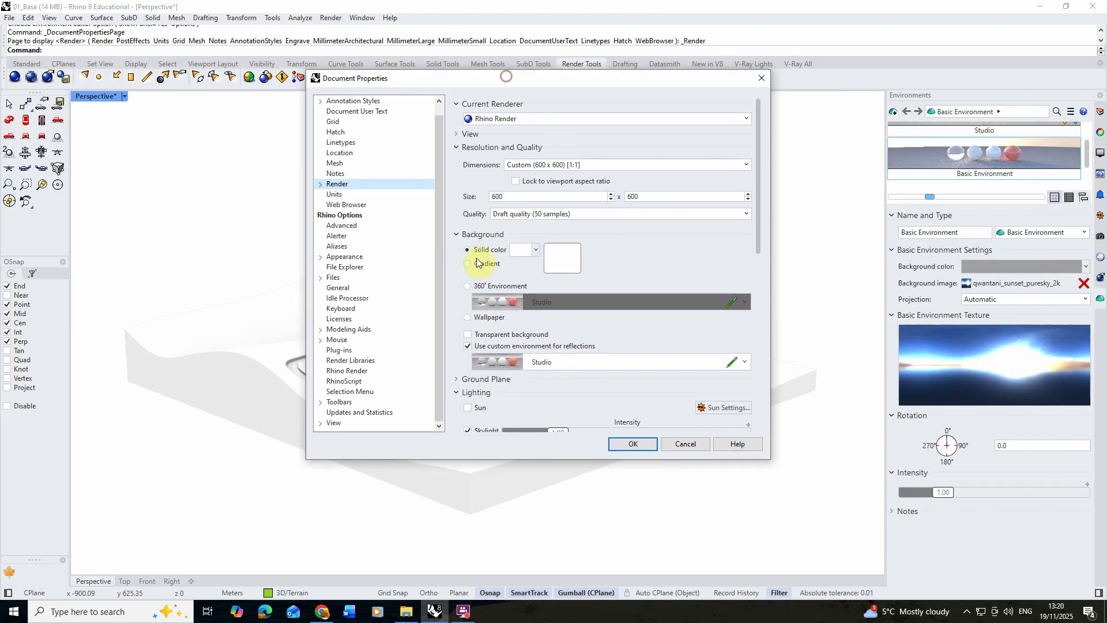
scroll(506, 349, down, 1)
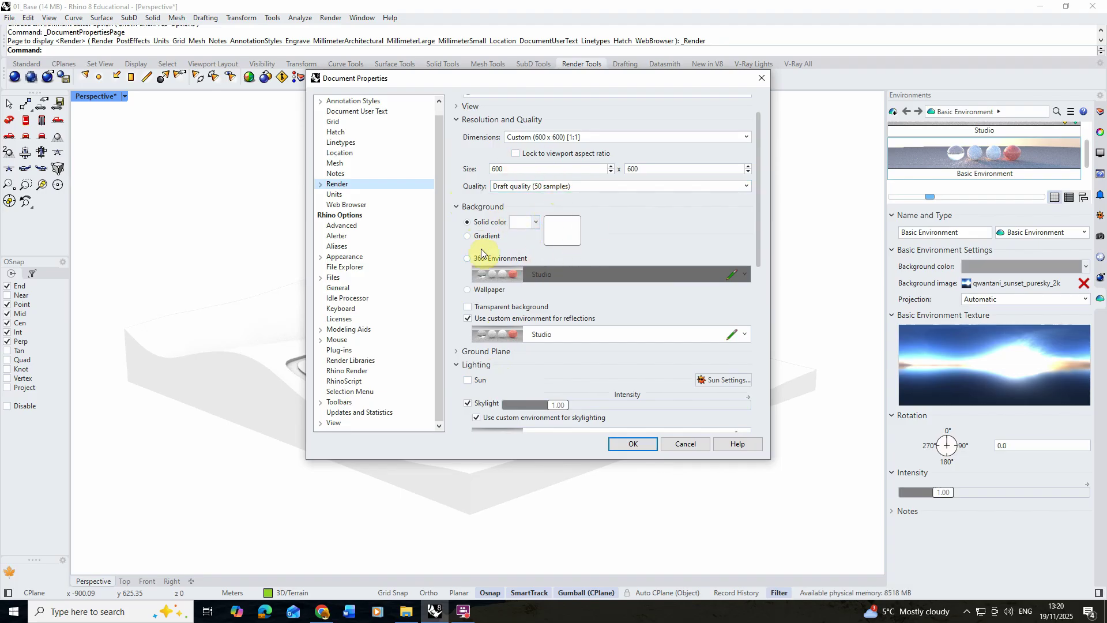
Use a 360° Environment background and Basic Environment for background, reflections and skylight.
click(468, 259)
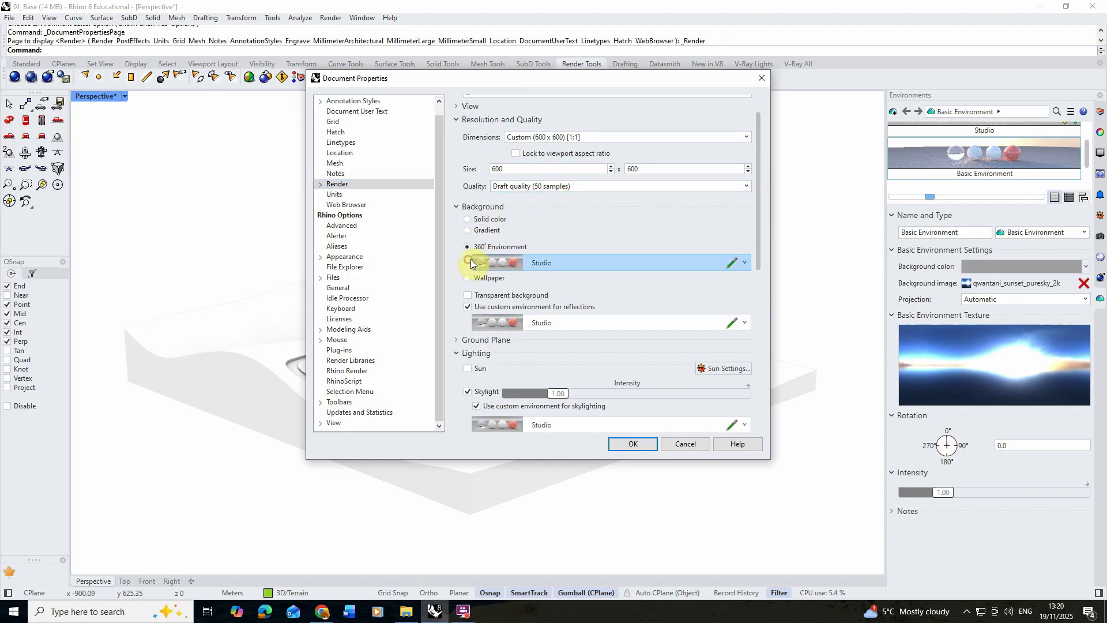
click(745, 263)
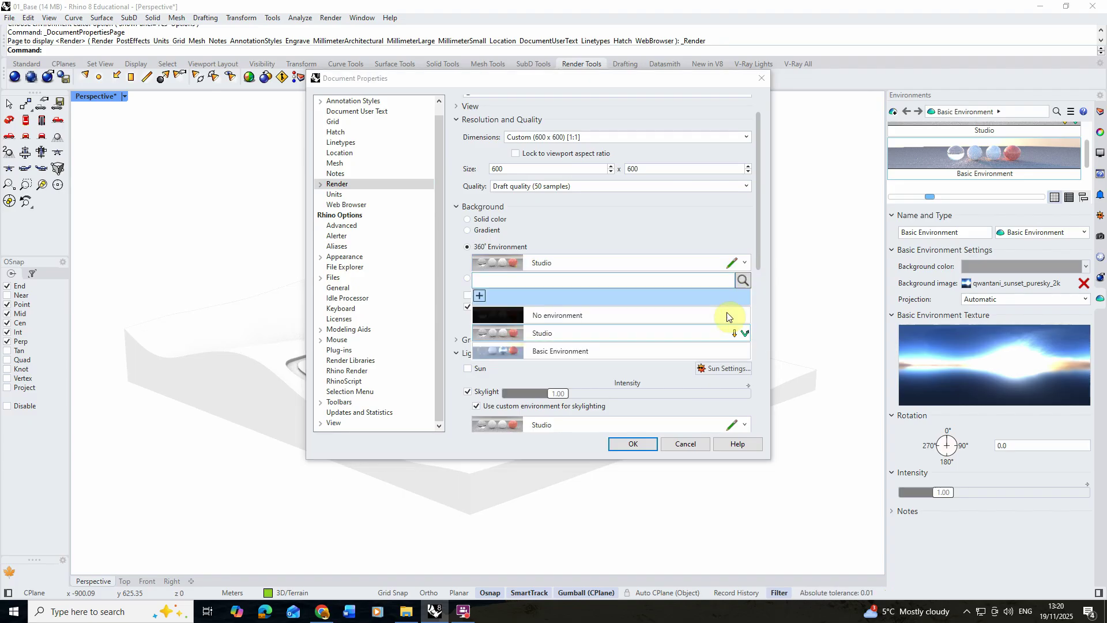
click(562, 350)
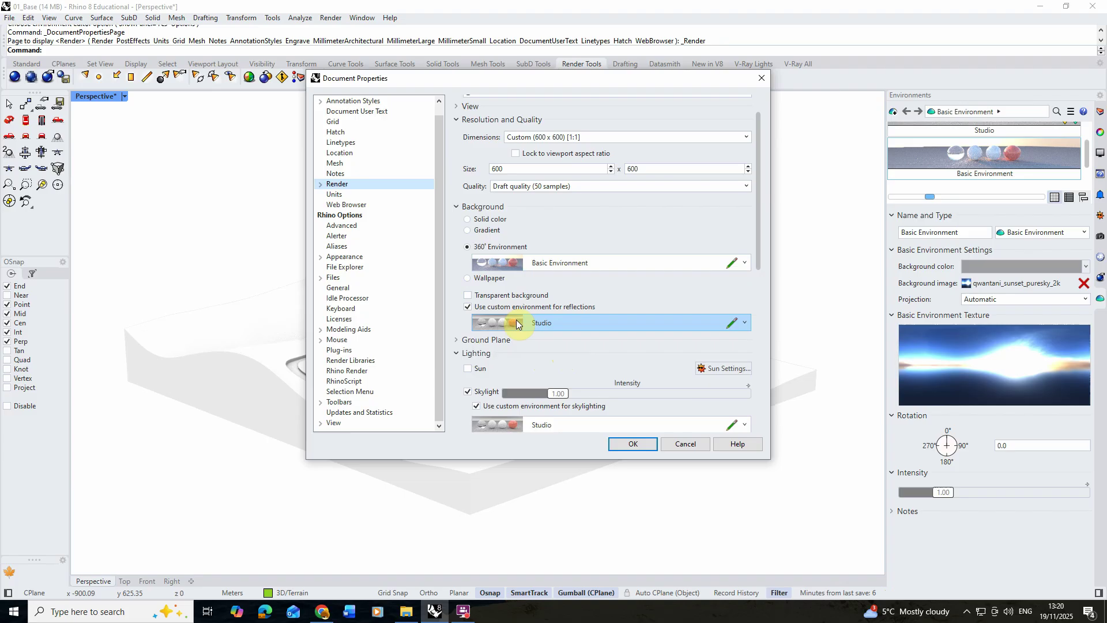
click(746, 324)
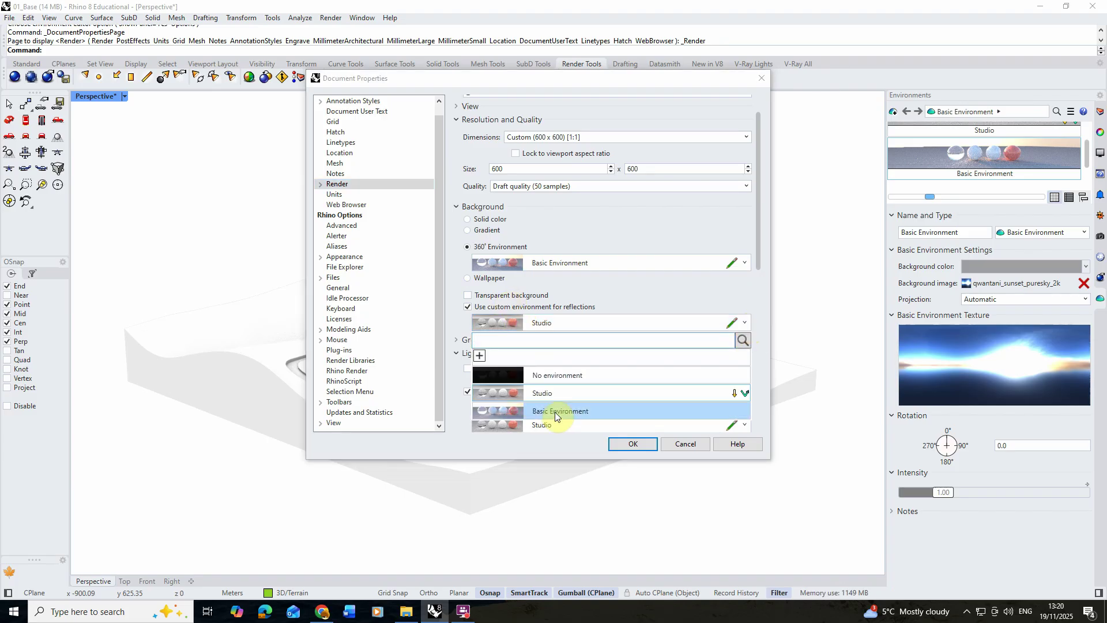
click(556, 412)
scroll(556, 299, down, 2)
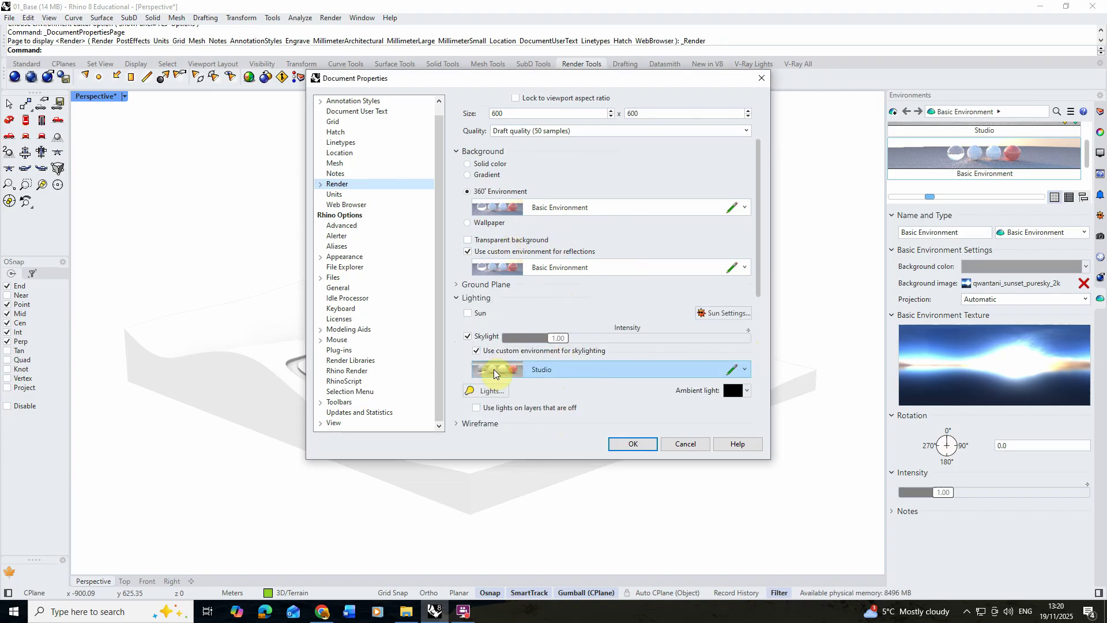
click(744, 370)
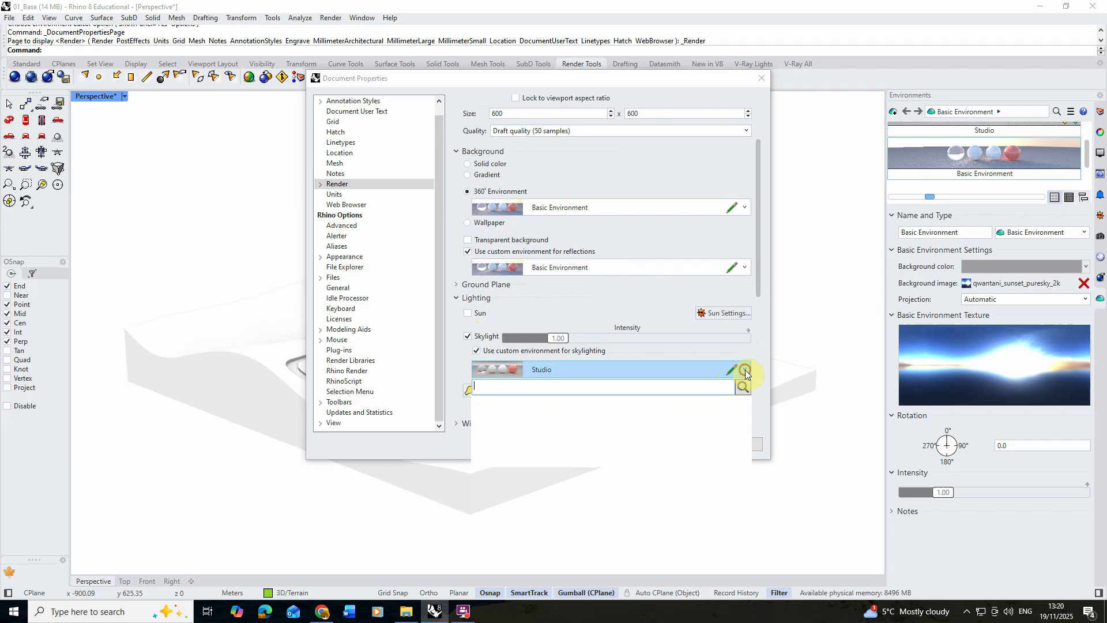
click(563, 456)
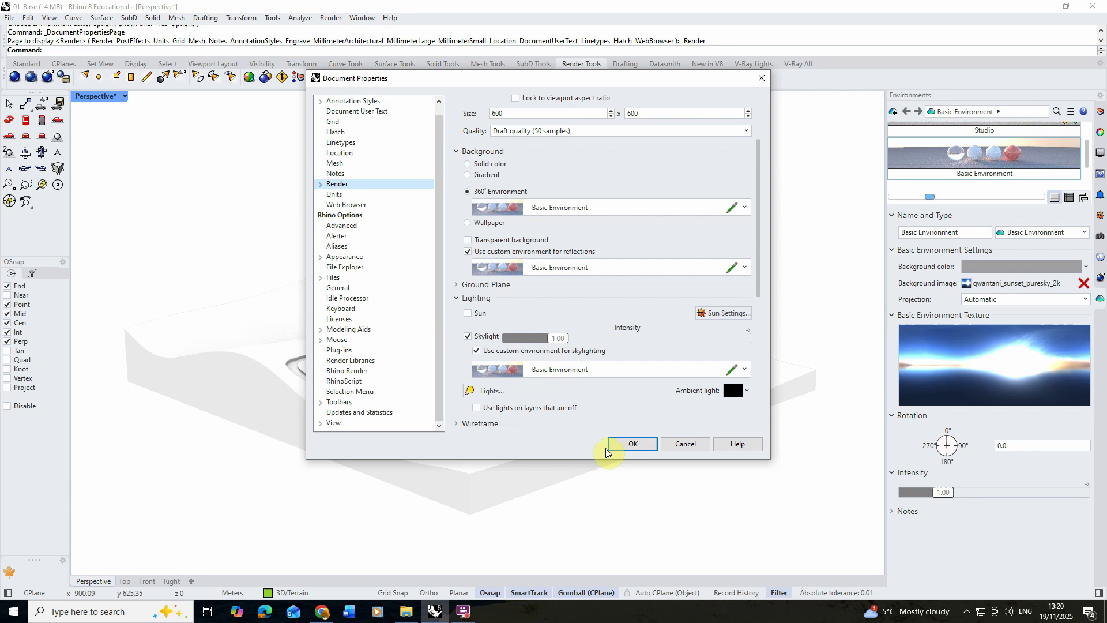
click(634, 445)
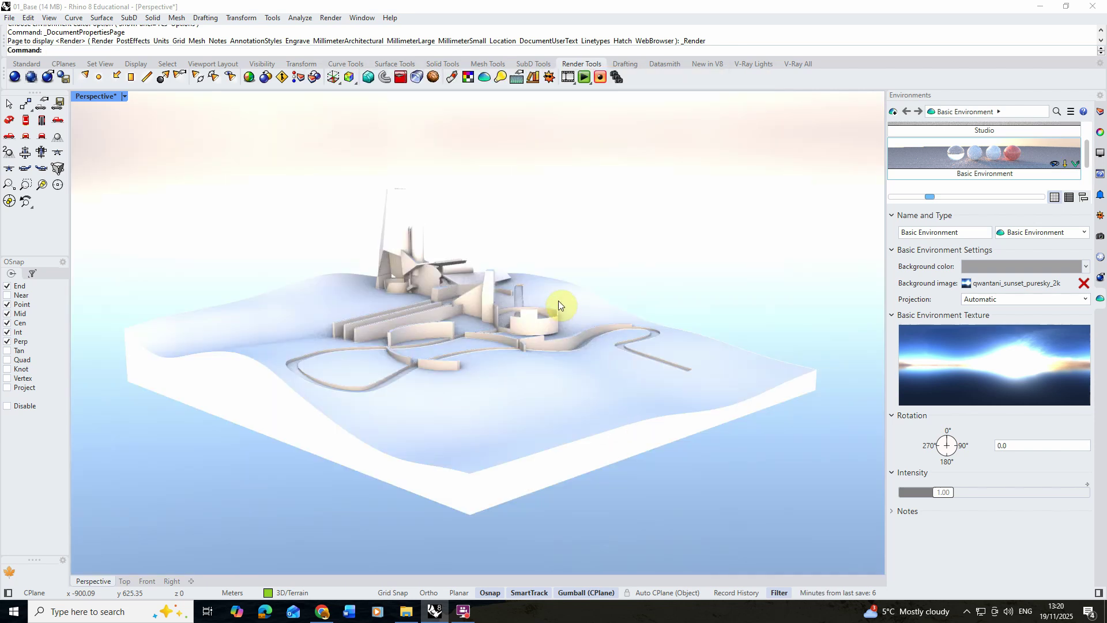
right_drag(471, 291, 559, 337)
right_drag(489, 282, 507, 198)
right_drag(585, 272, 497, 269)
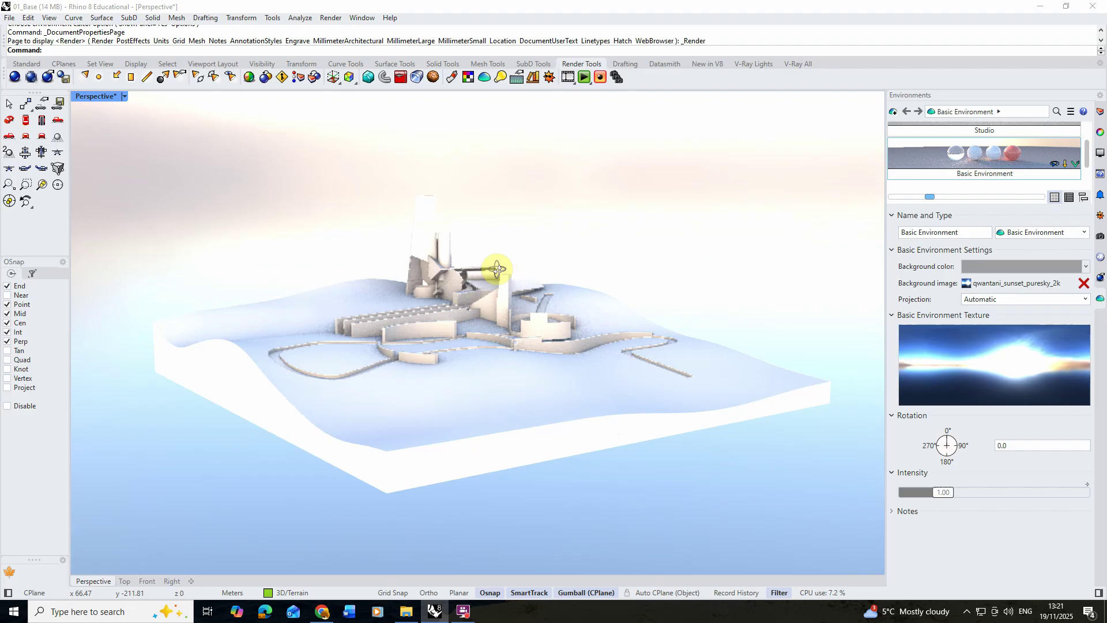
right_drag(626, 357, 756, 442)
right_drag(531, 355, 504, 353)
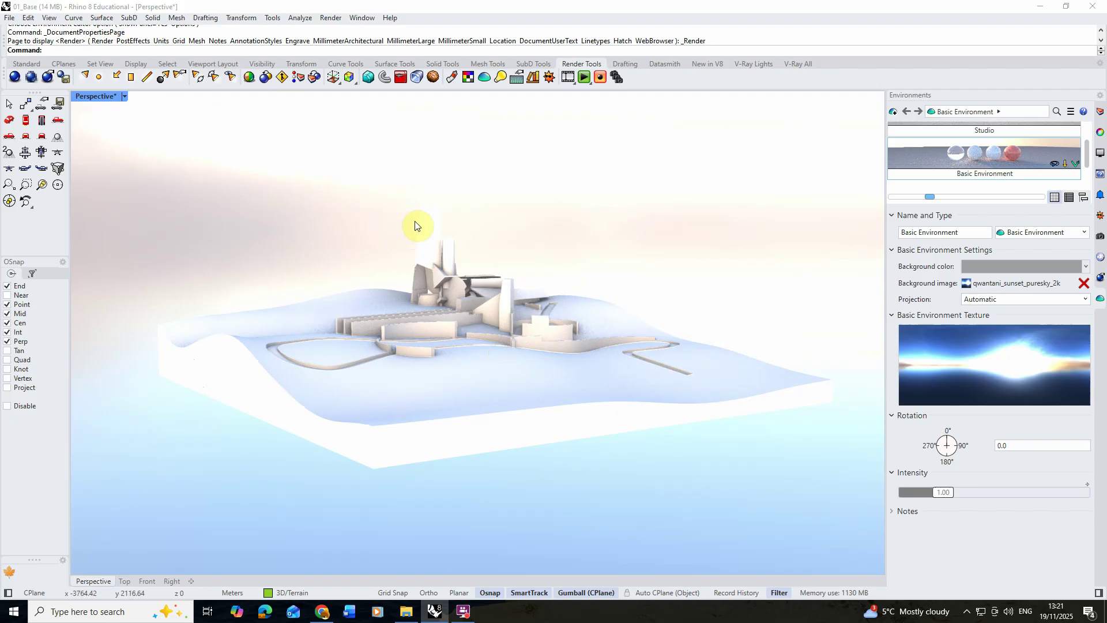
right_drag(334, 336, 388, 284)
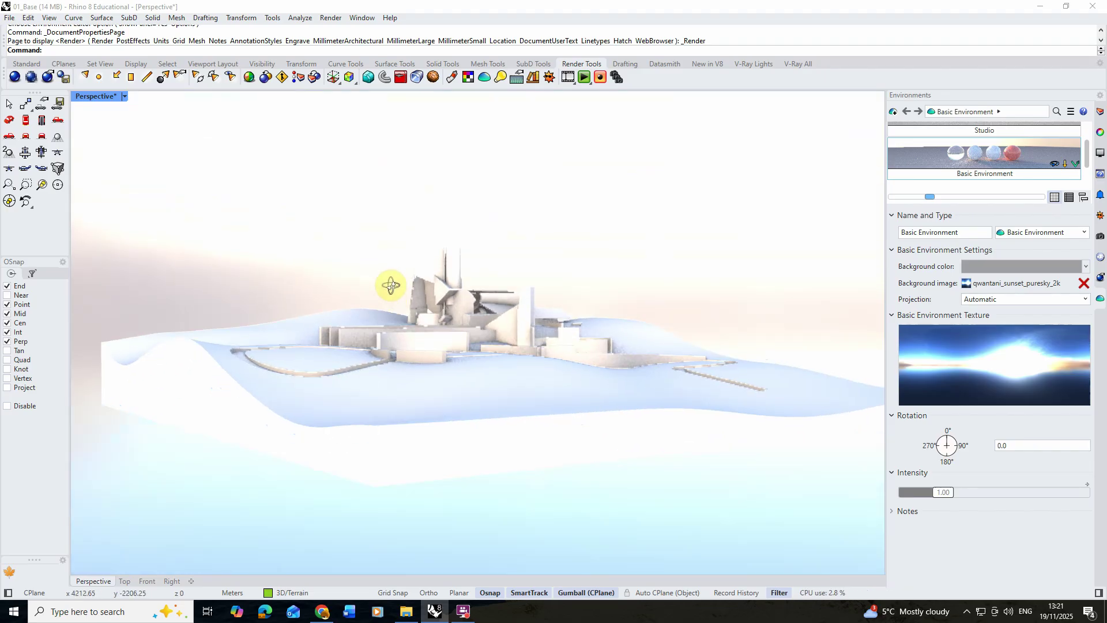
Switch the Perspective view to Raytraced display and zoom and orbit toward the building.
click(125, 97)
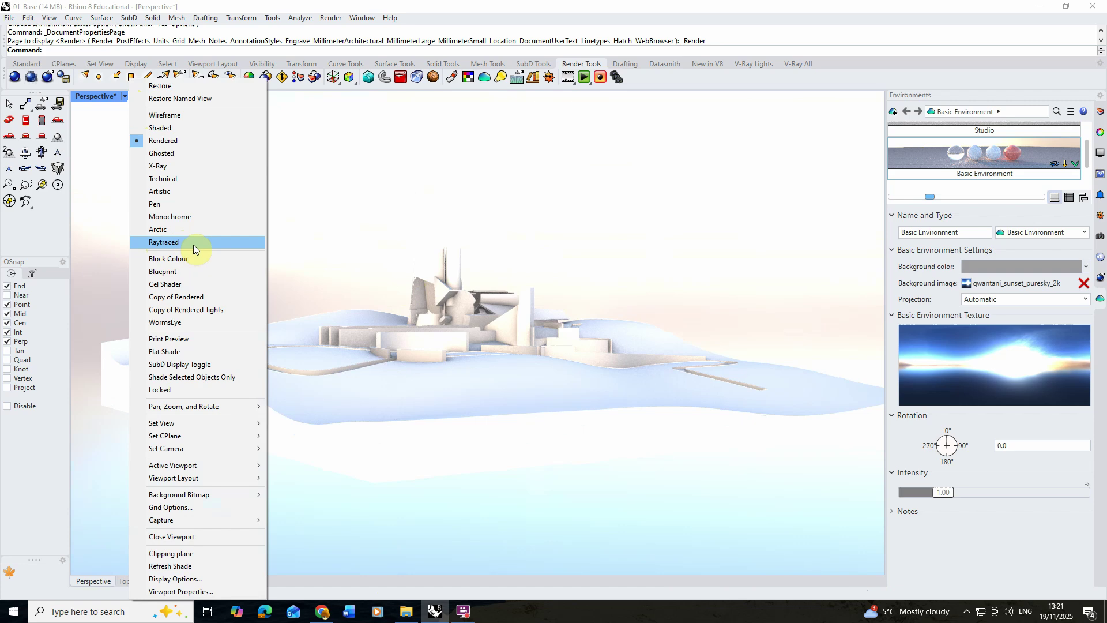
click(173, 242)
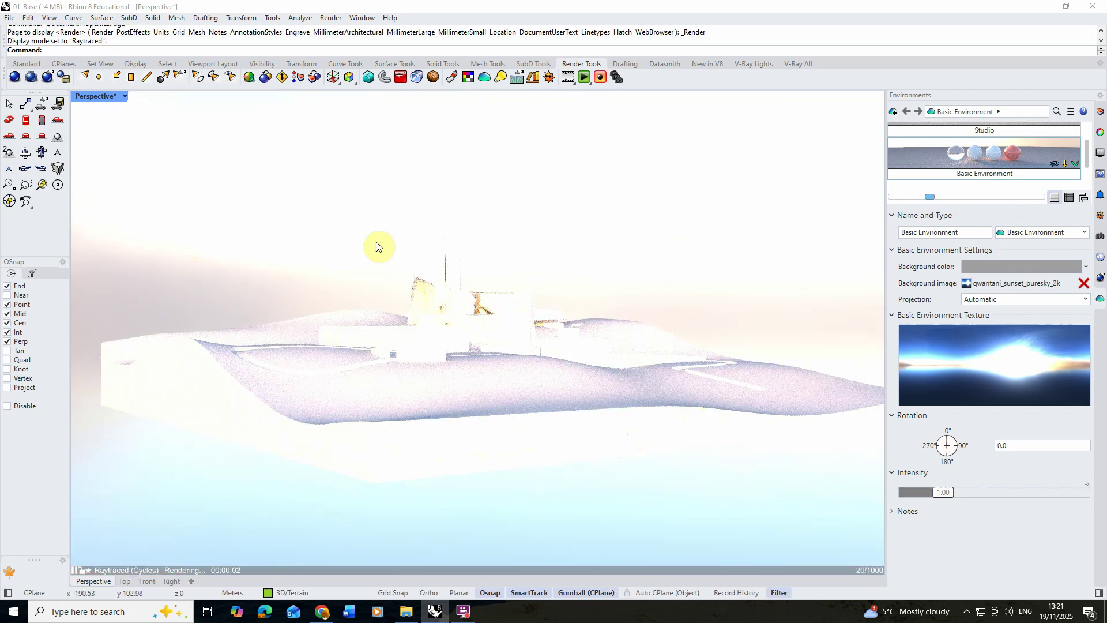
scroll(450, 279, up, 2)
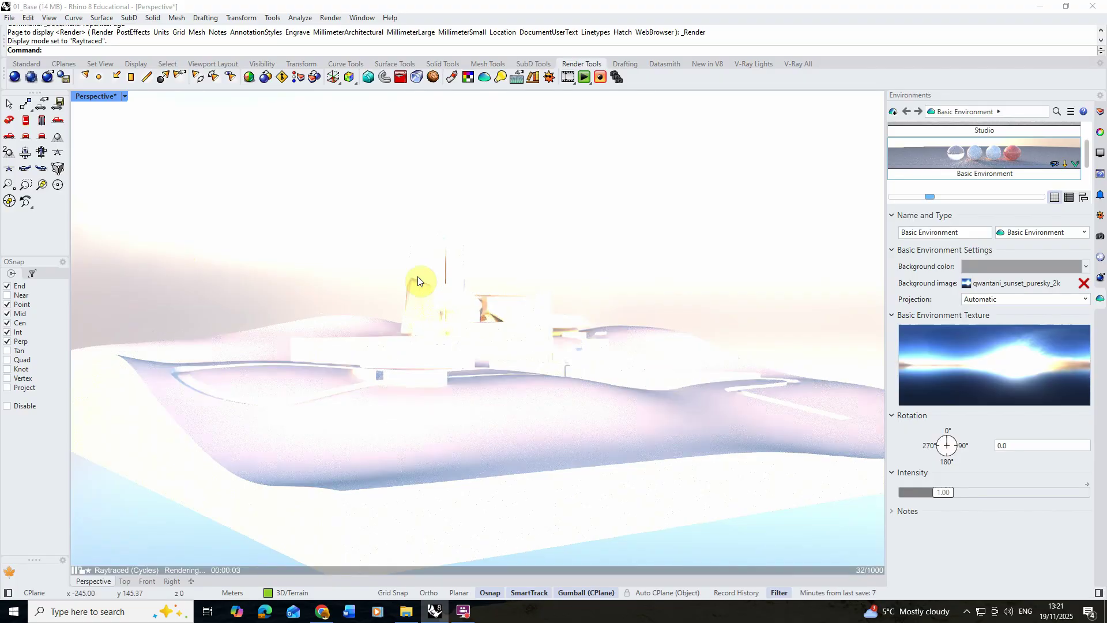
right_drag(373, 355, 369, 355)
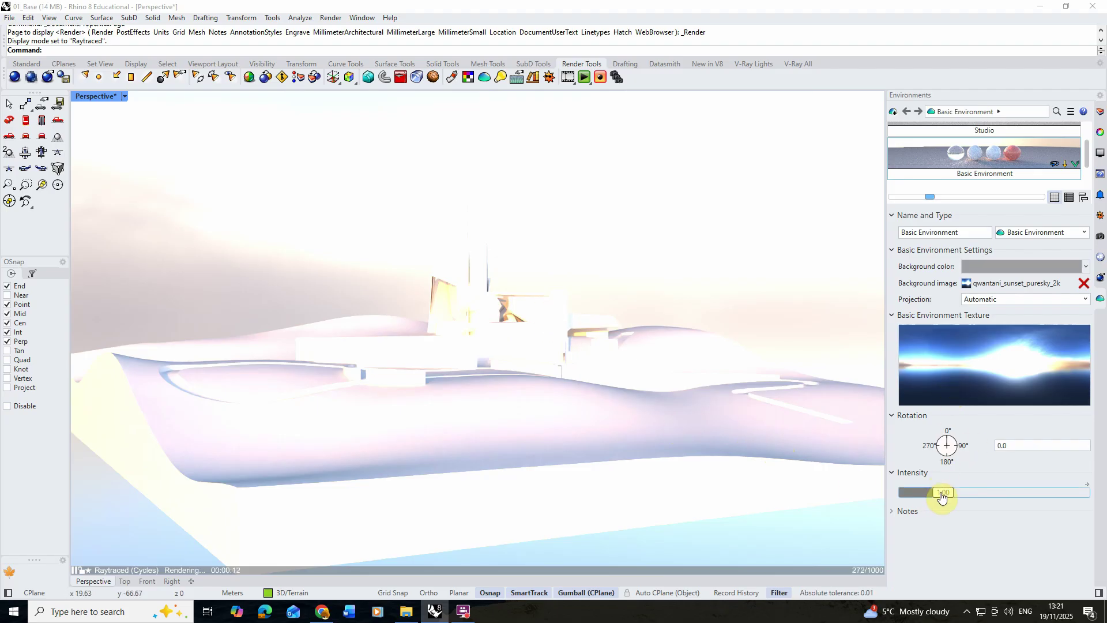
Lower the Basic Environment intensity to 0.27 and orbit the raytraced view to check the lighting.
drag(943, 495, 917, 503)
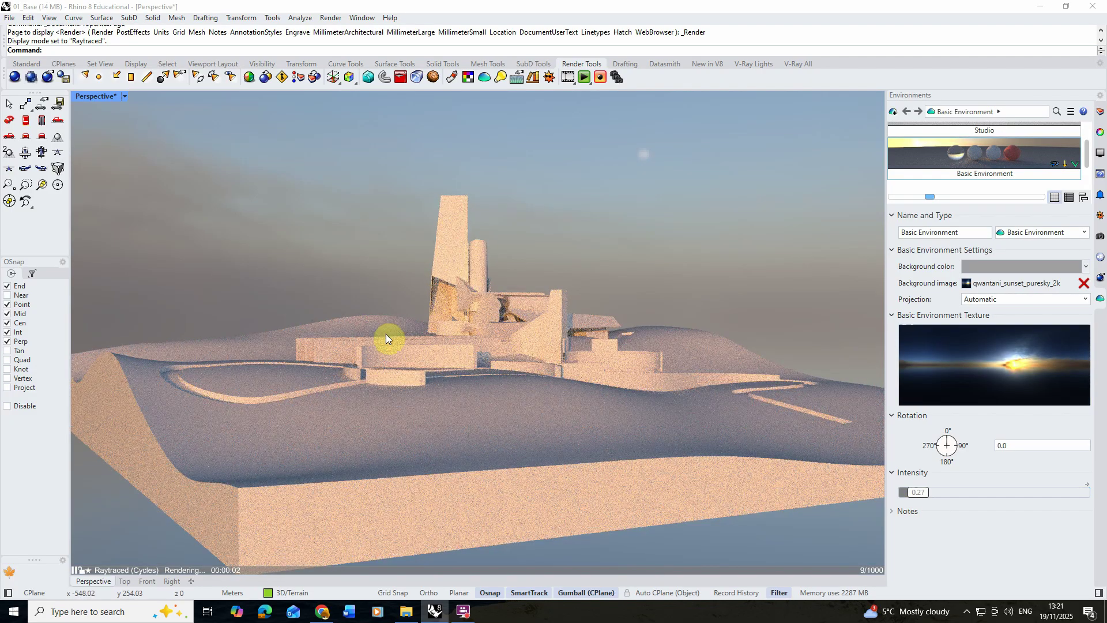
right_drag(381, 336, 492, 274)
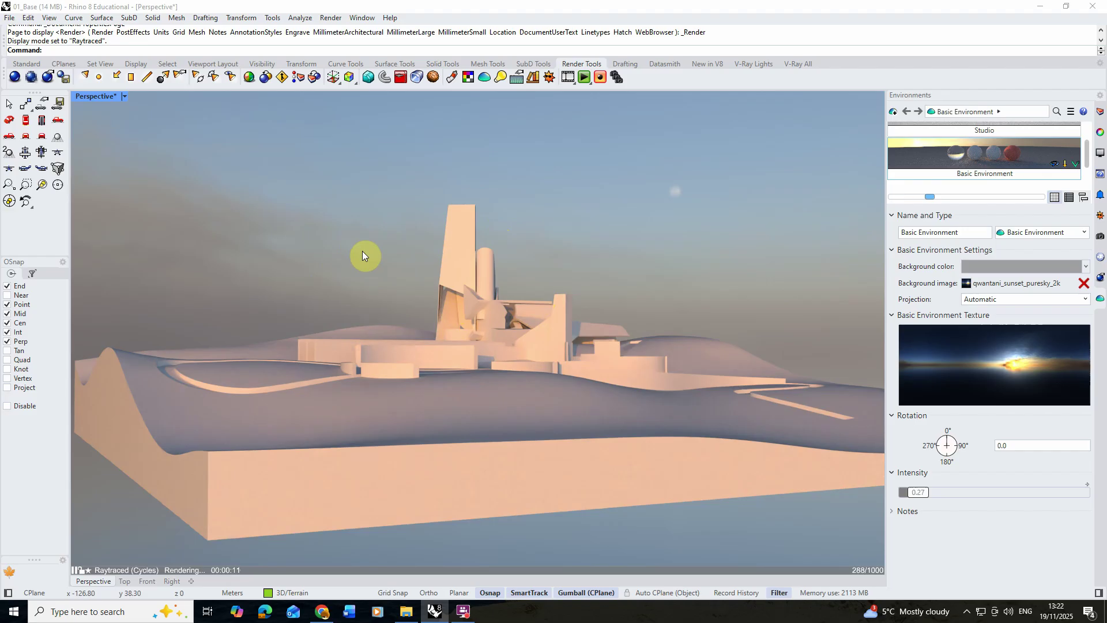
right_drag(371, 260, 463, 268)
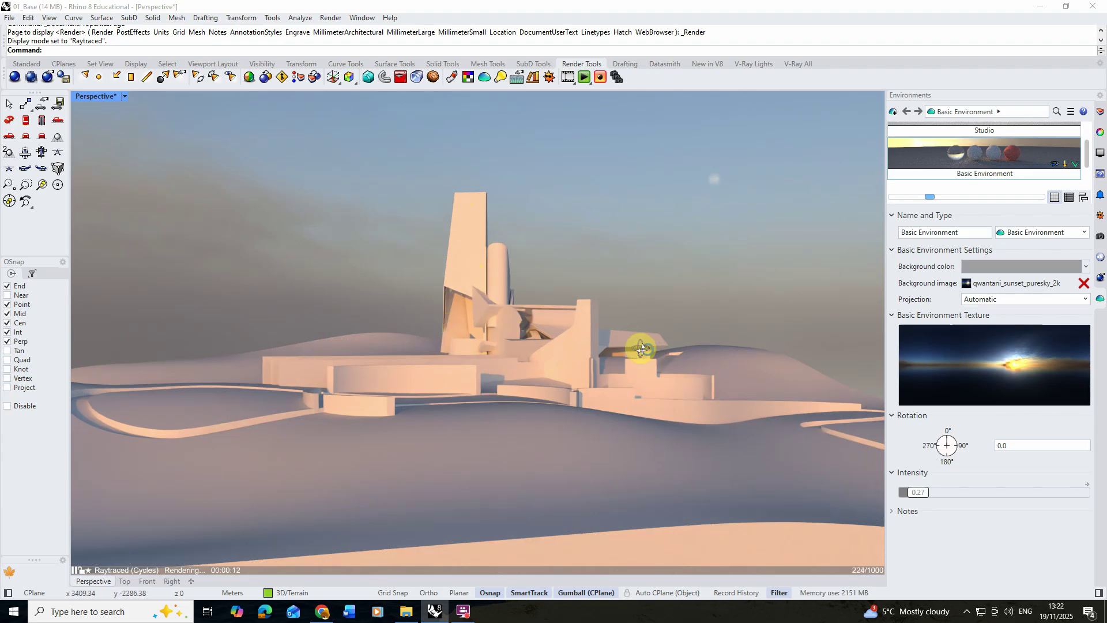
right_drag(638, 354, 445, 350)
scroll(326, 341, down, 5)
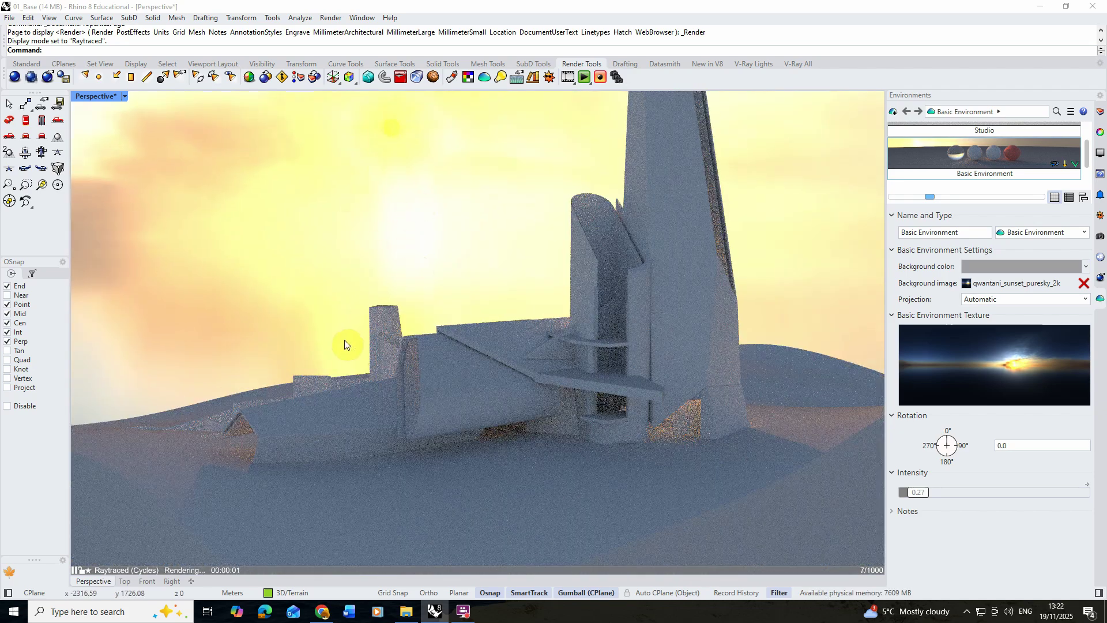
Rotate the Basic Environment to 90° and orbit to check the rotated lighting.
right_drag(514, 366, 650, 329)
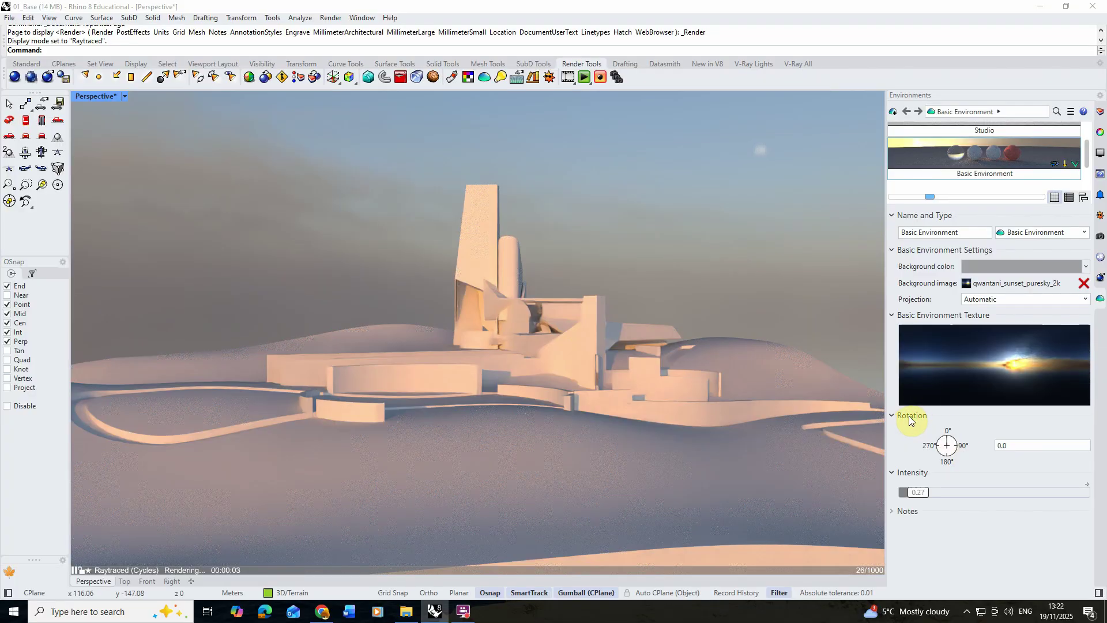
click(1022, 445)
drag(1019, 445, 990, 449)
text(90)
key(Return)
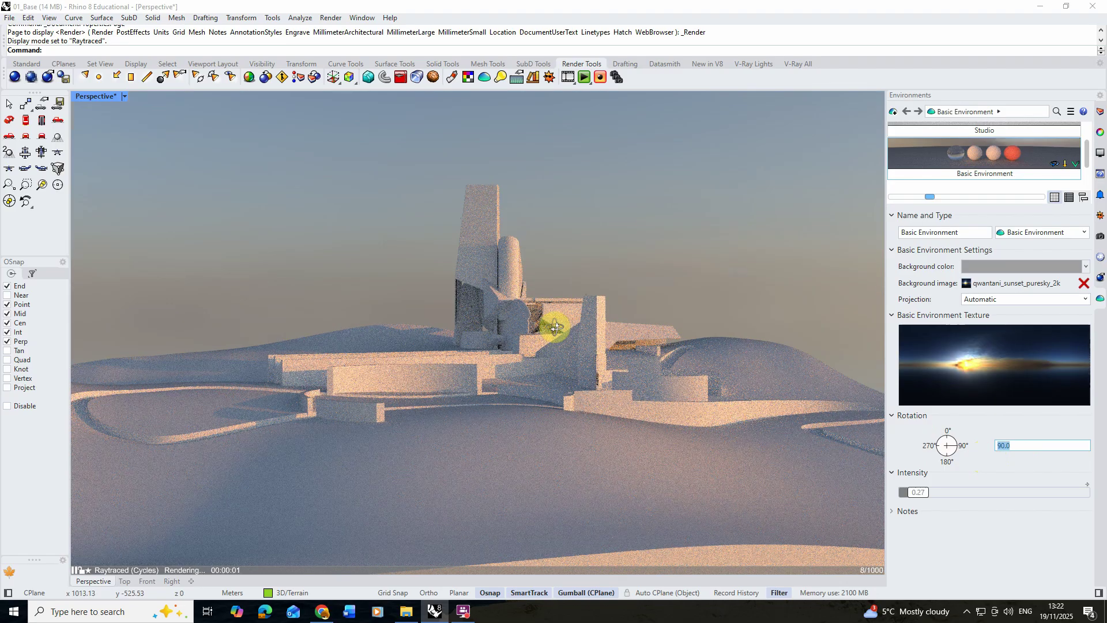
right_drag(556, 327, 783, 261)
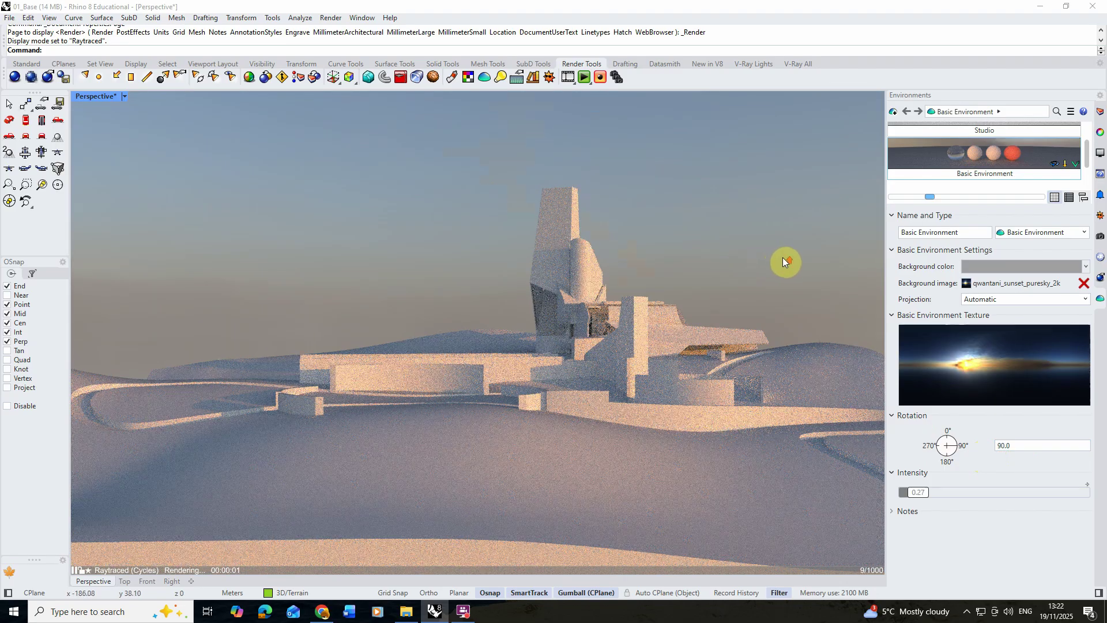
right_drag(425, 297, 650, 289)
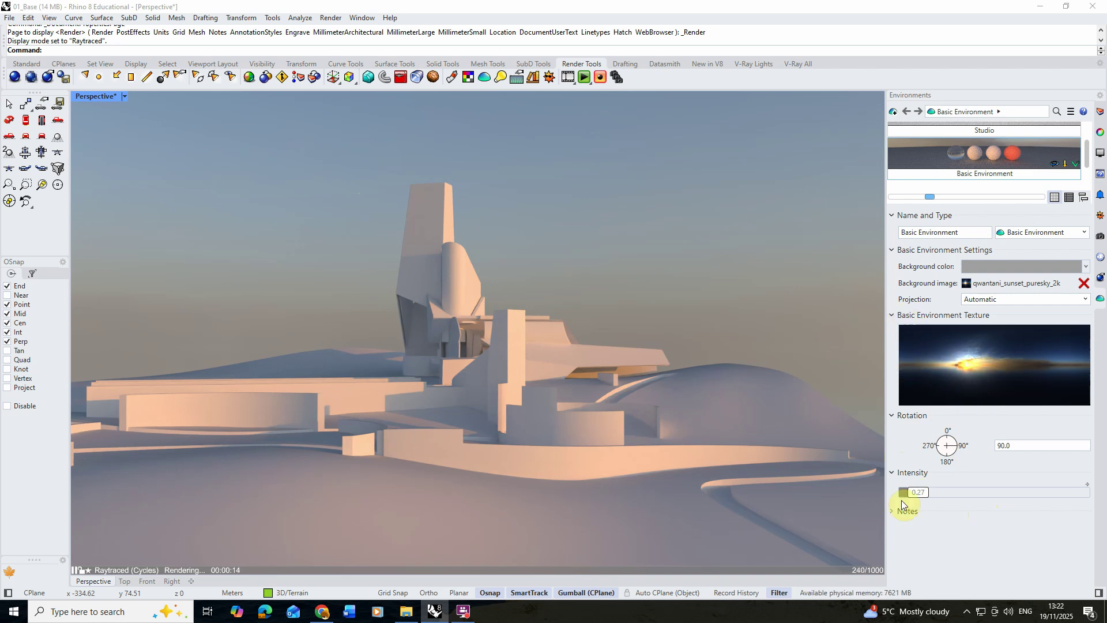
Adjust the environment intensity up to 0.57, then back down to 0.27.
drag(925, 495, 967, 505)
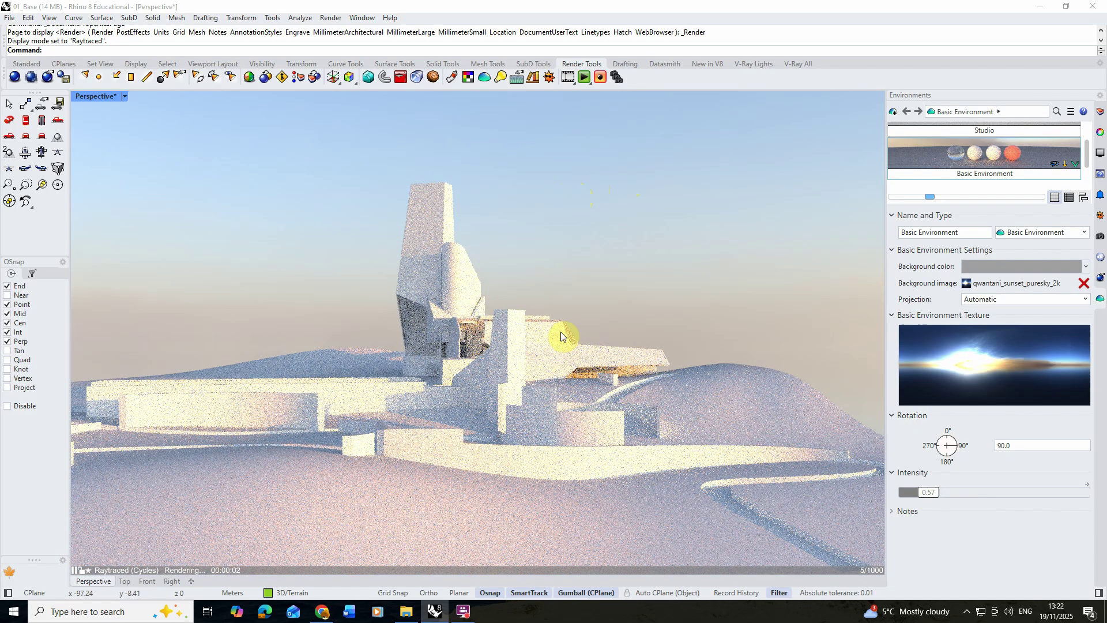
click(929, 494)
drag(929, 497, 922, 504)
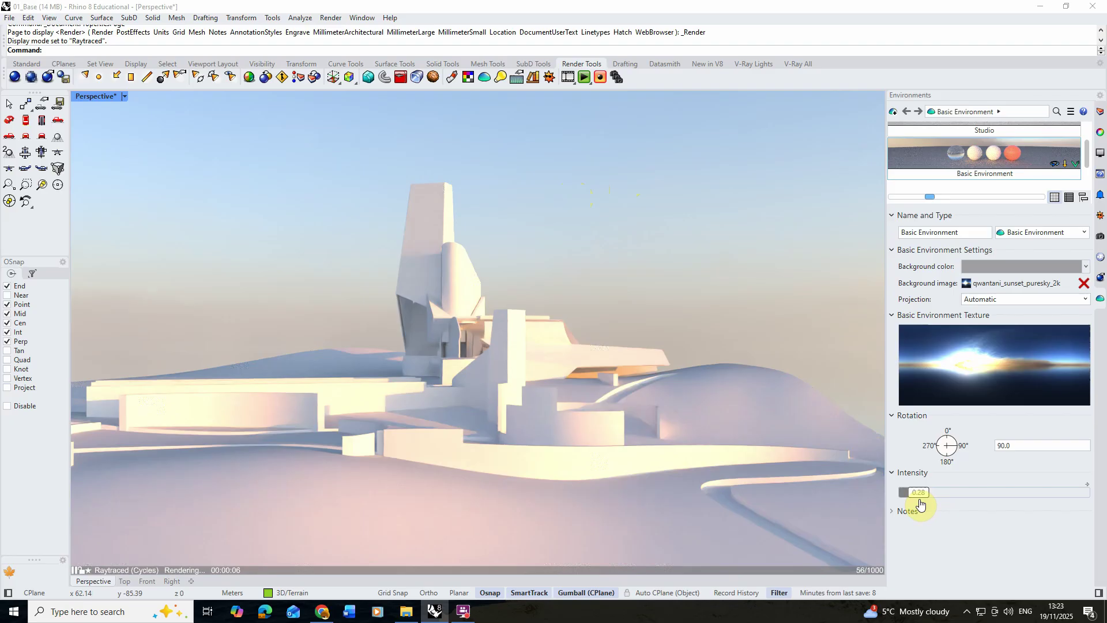
drag(920, 504, 920, 503)
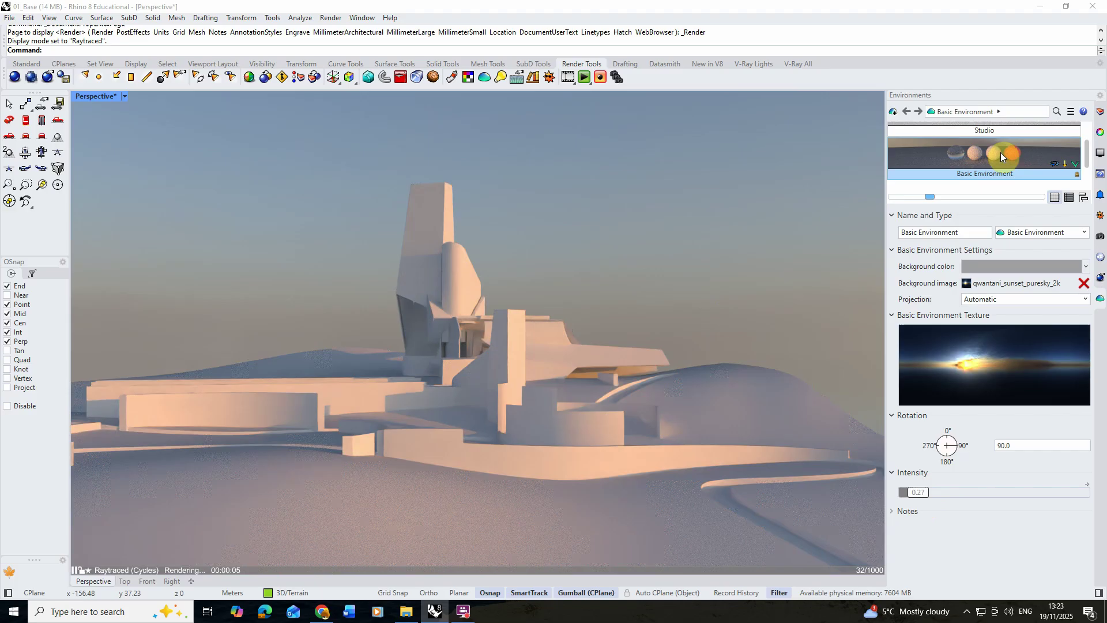
Copy and paste the sunset Basic Environment to create a duplicate.
right_click(982, 156)
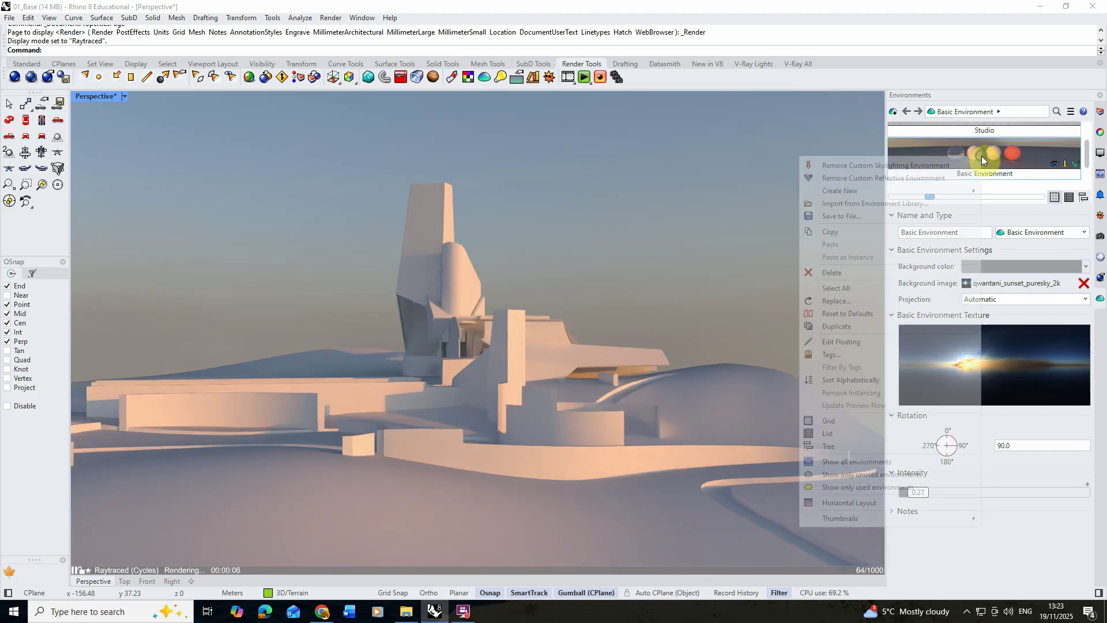
click(839, 233)
right_click(990, 186)
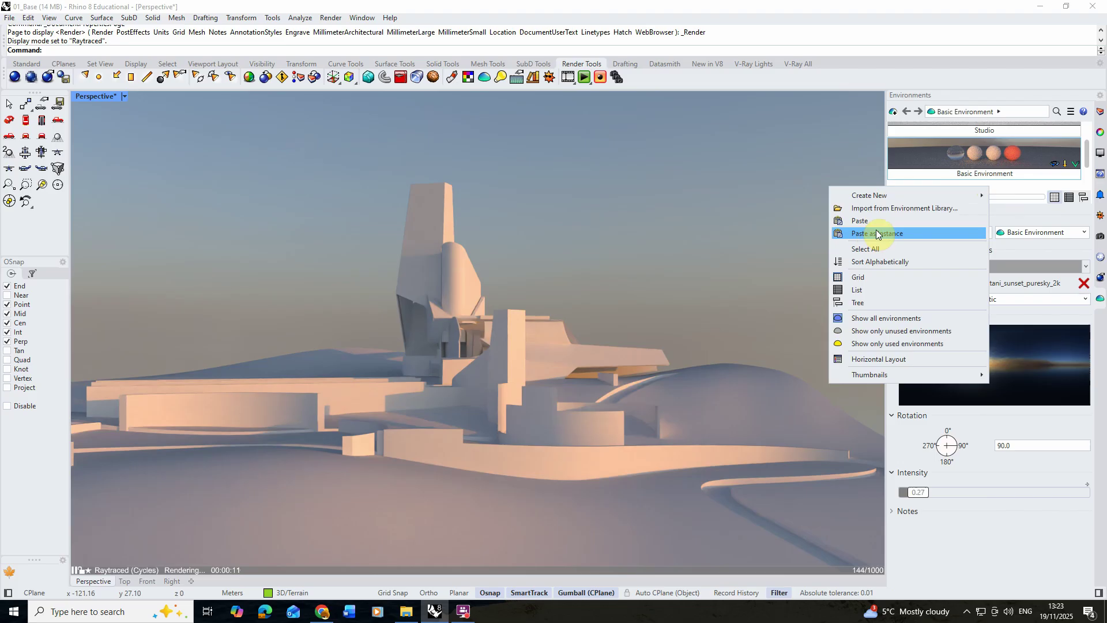
click(923, 222)
scroll(992, 184, down, 1)
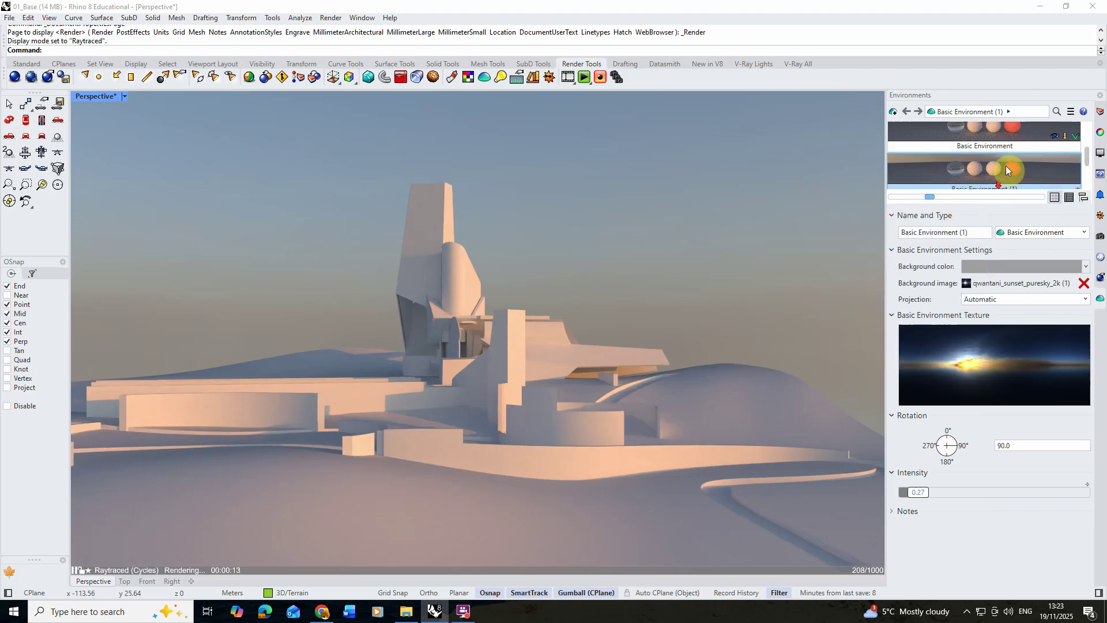
Rename the pasted copy to 'Basic Environment Background'.
right_click(995, 162)
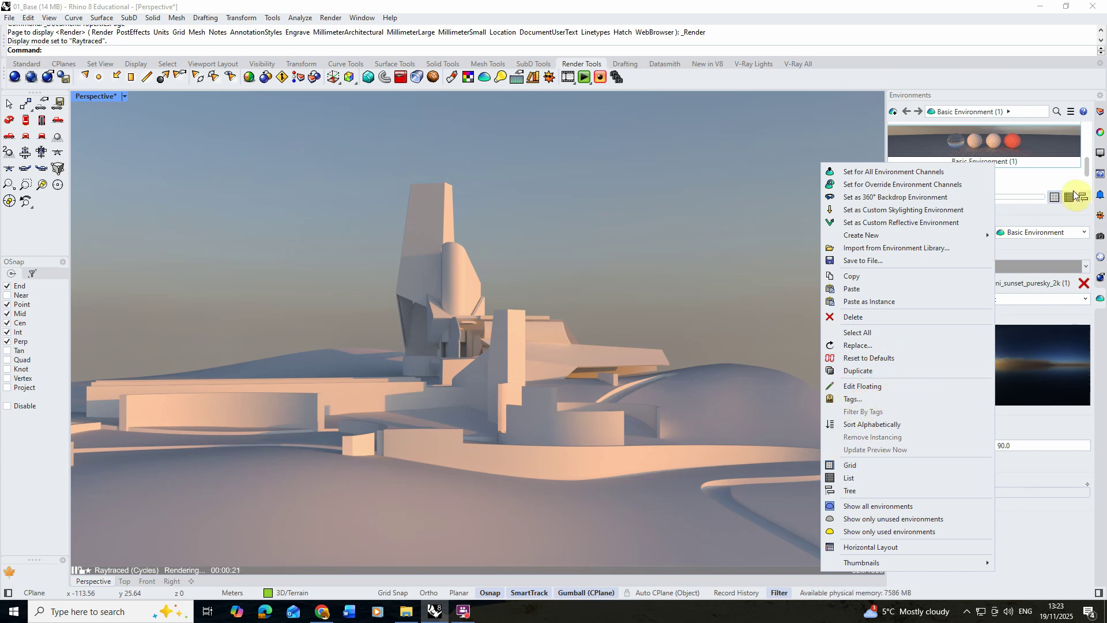
click(992, 161)
click(970, 163)
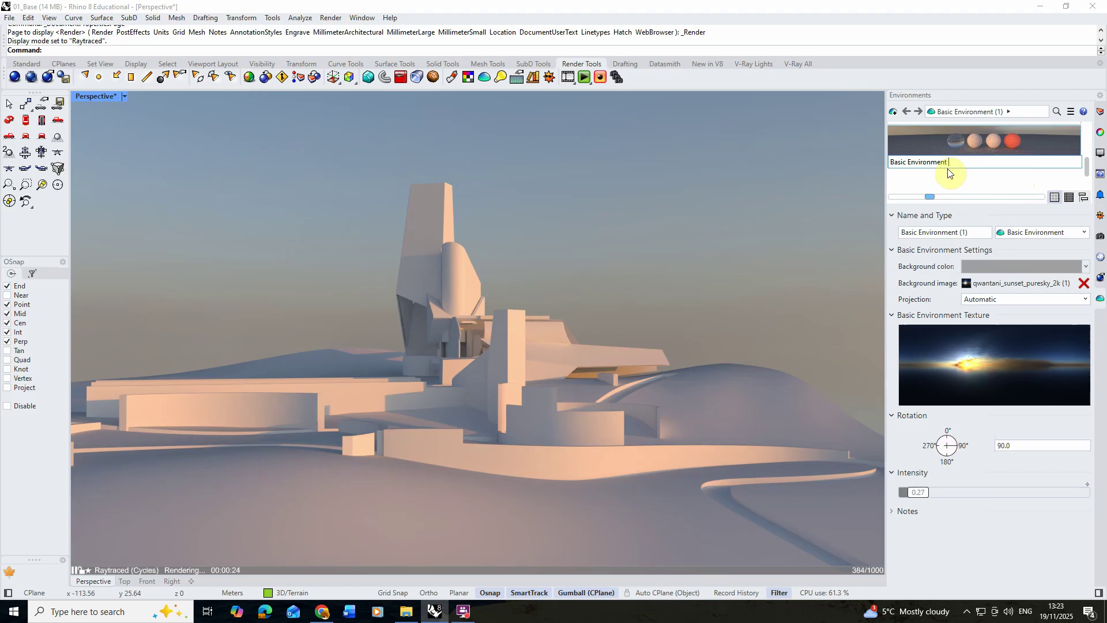
text(Background)
key(Return)
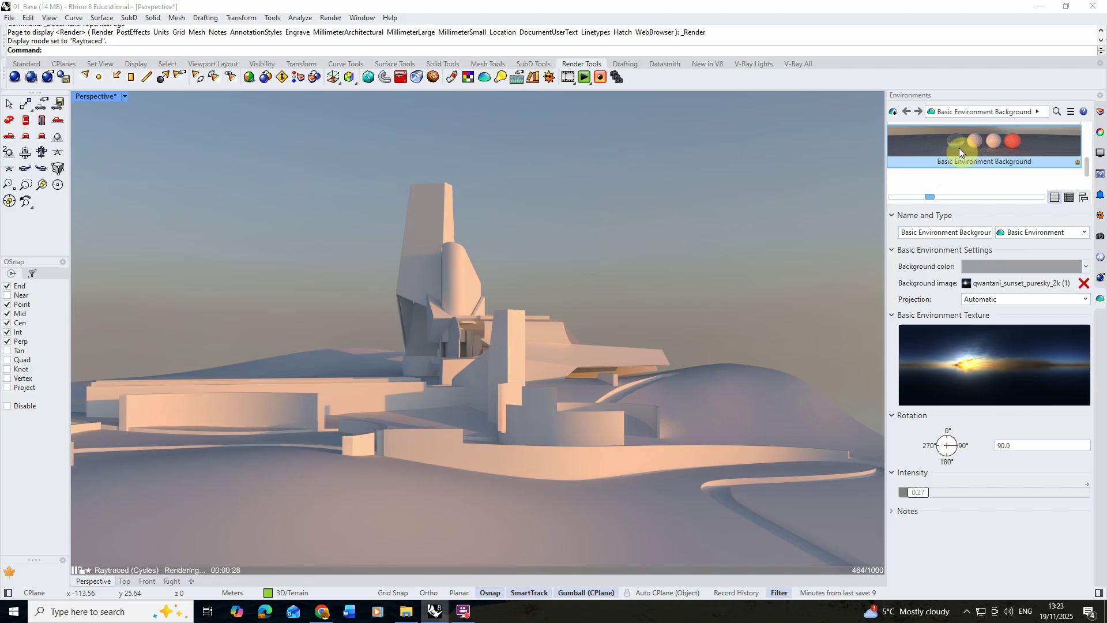
scroll(1002, 167, up, 1)
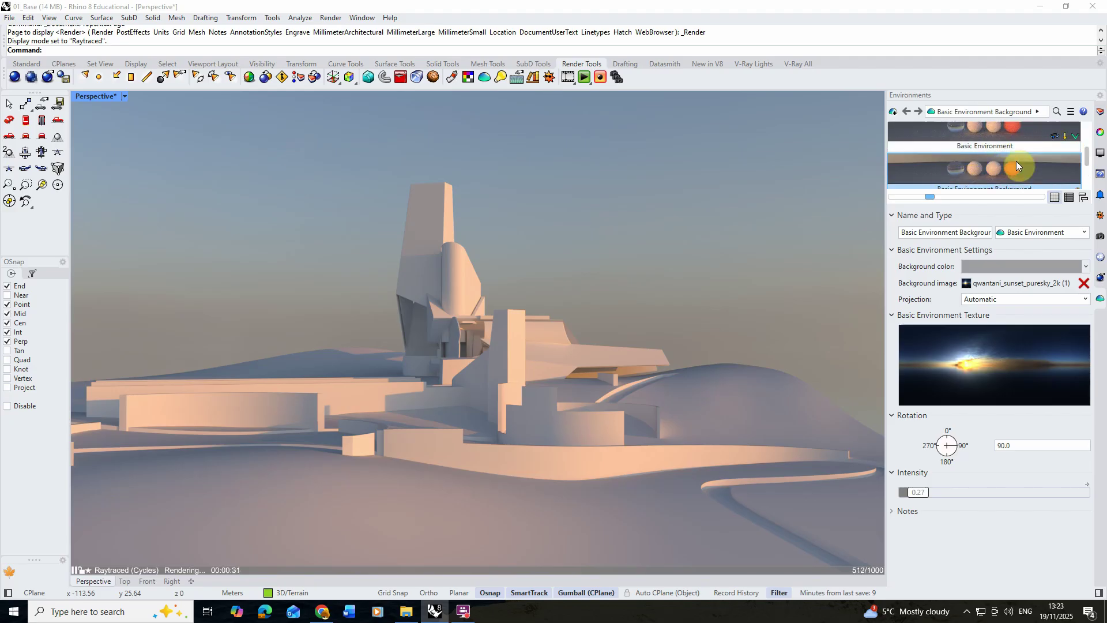
In Render Properties, set the 360° background environment to Basic Environment Background.
click(330, 18)
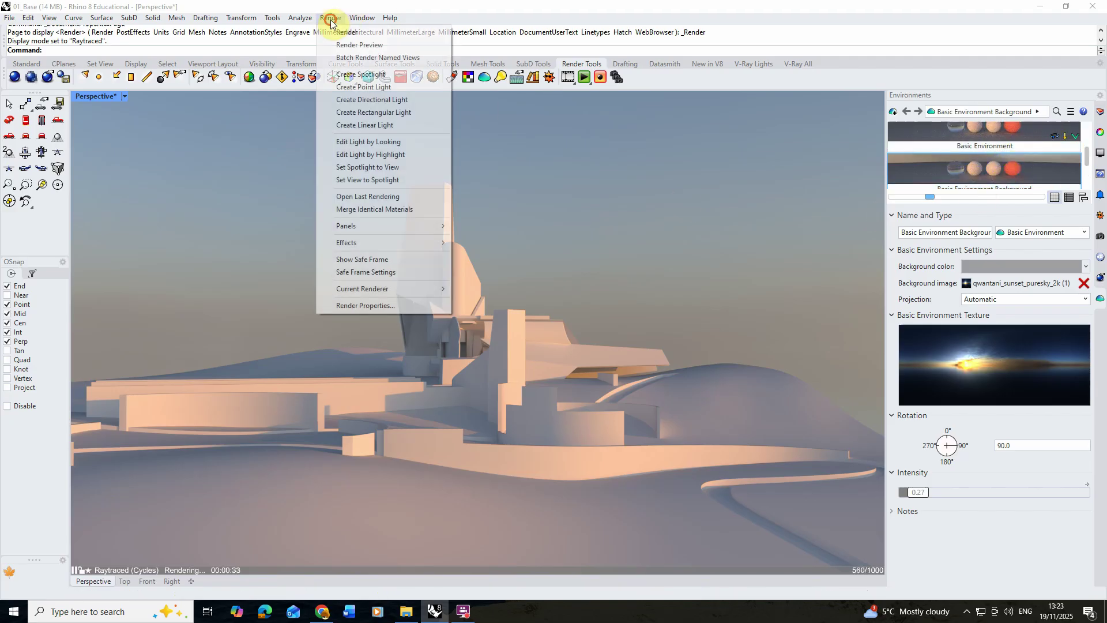
click(374, 306)
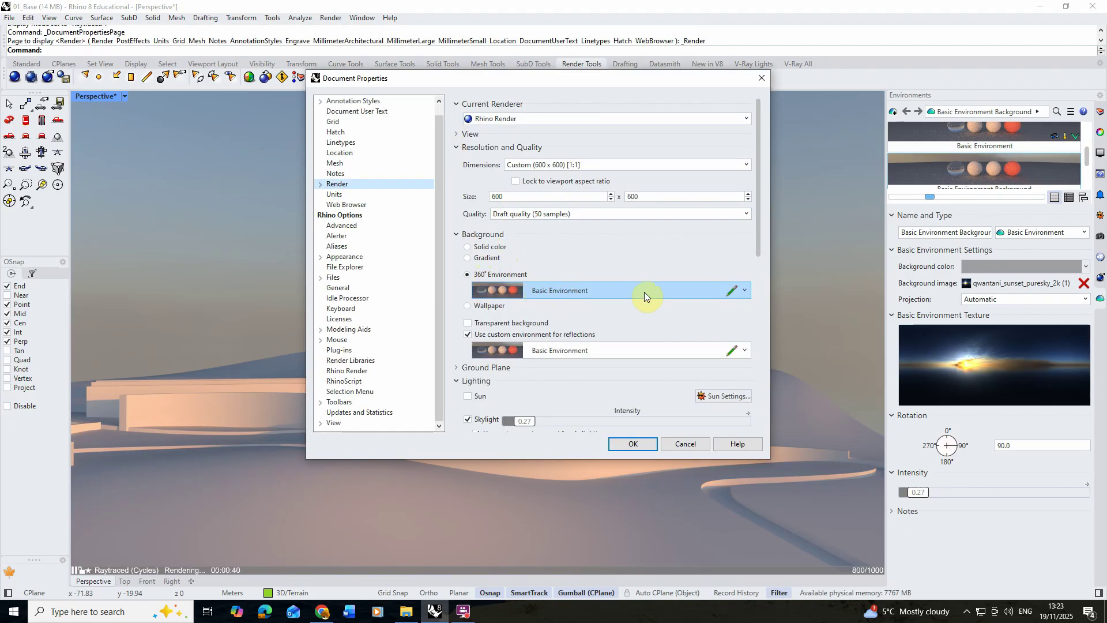
click(745, 290)
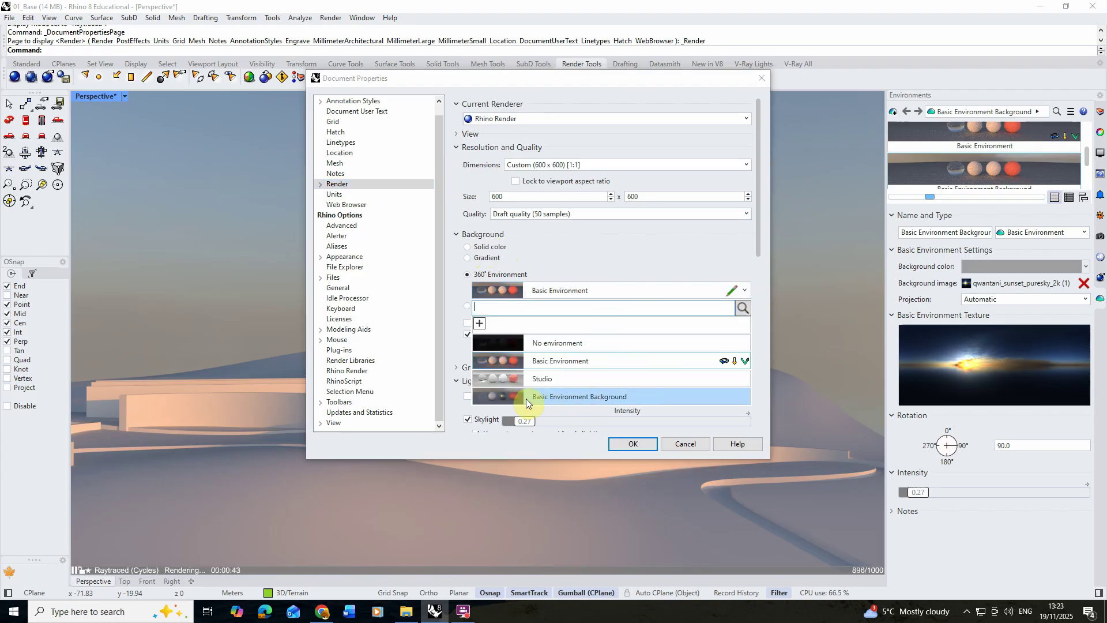
click(622, 399)
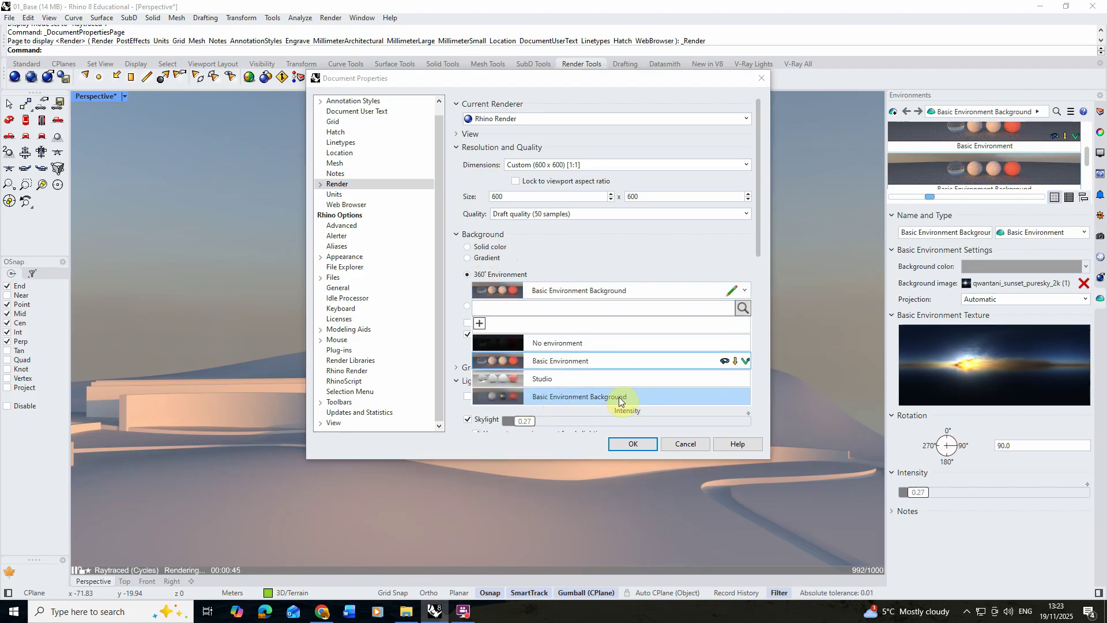
click(631, 446)
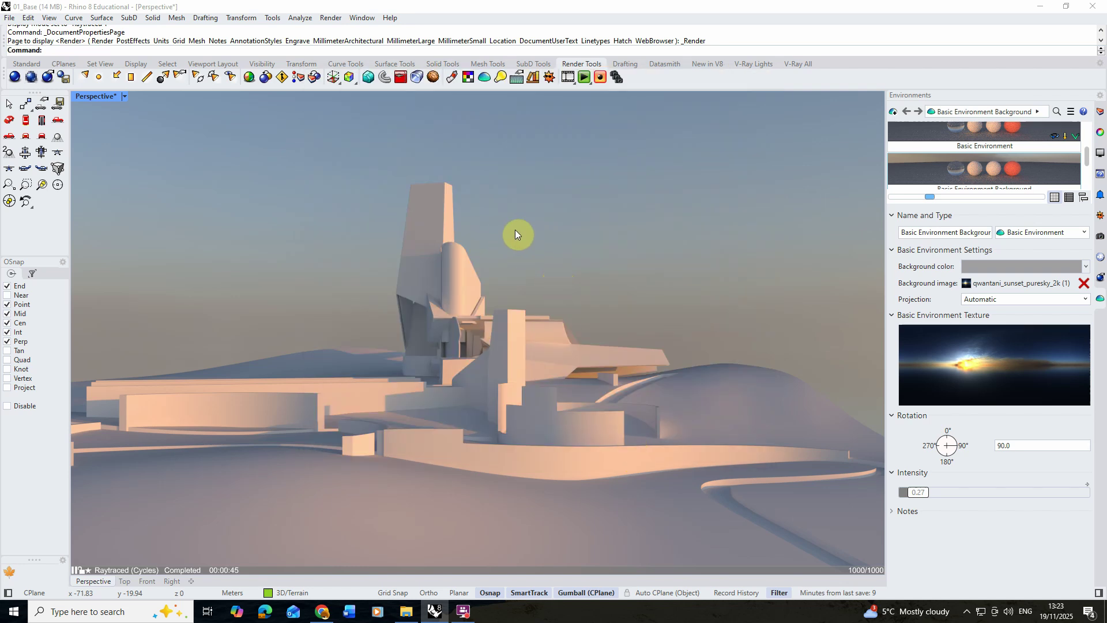
Set the Basic Environment Background copy's intensity slider to 0.46.
click(993, 167)
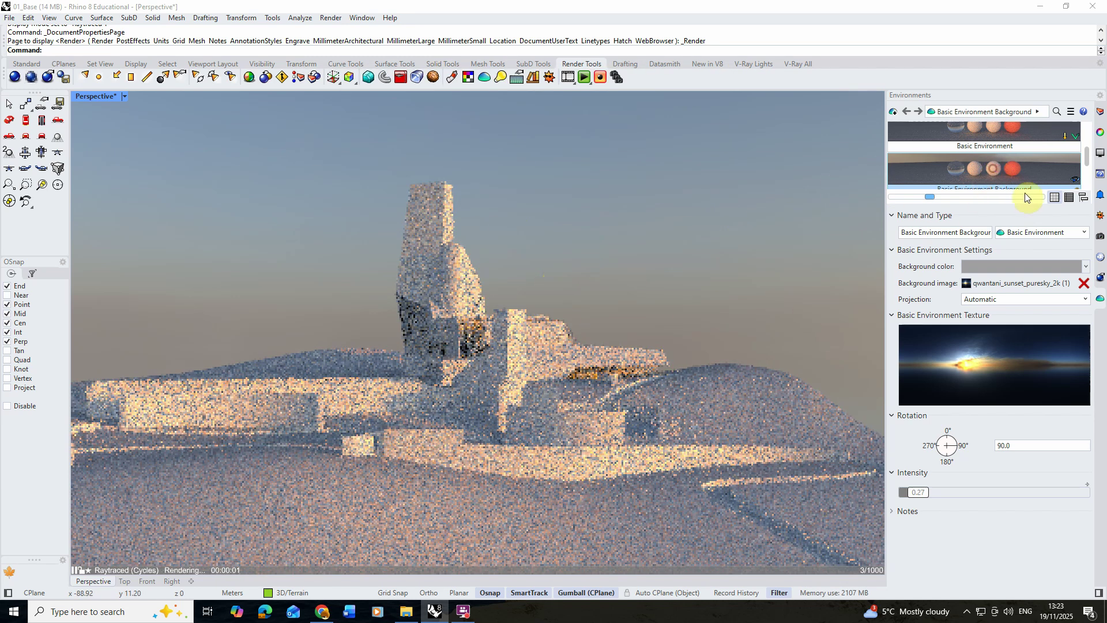
drag(919, 491, 931, 501)
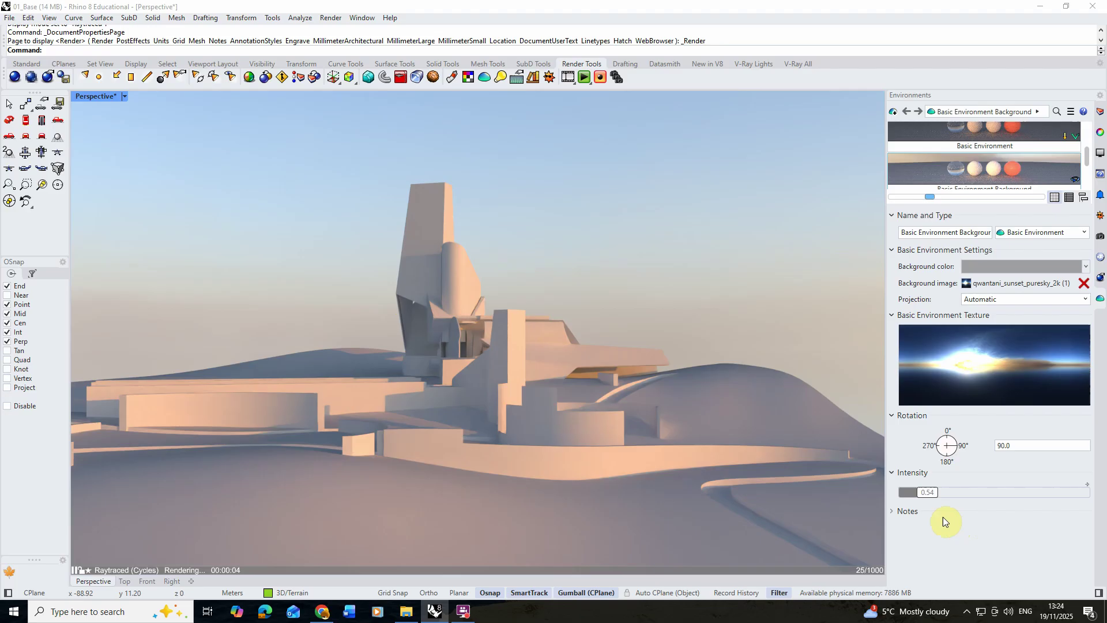
drag(927, 495, 924, 495)
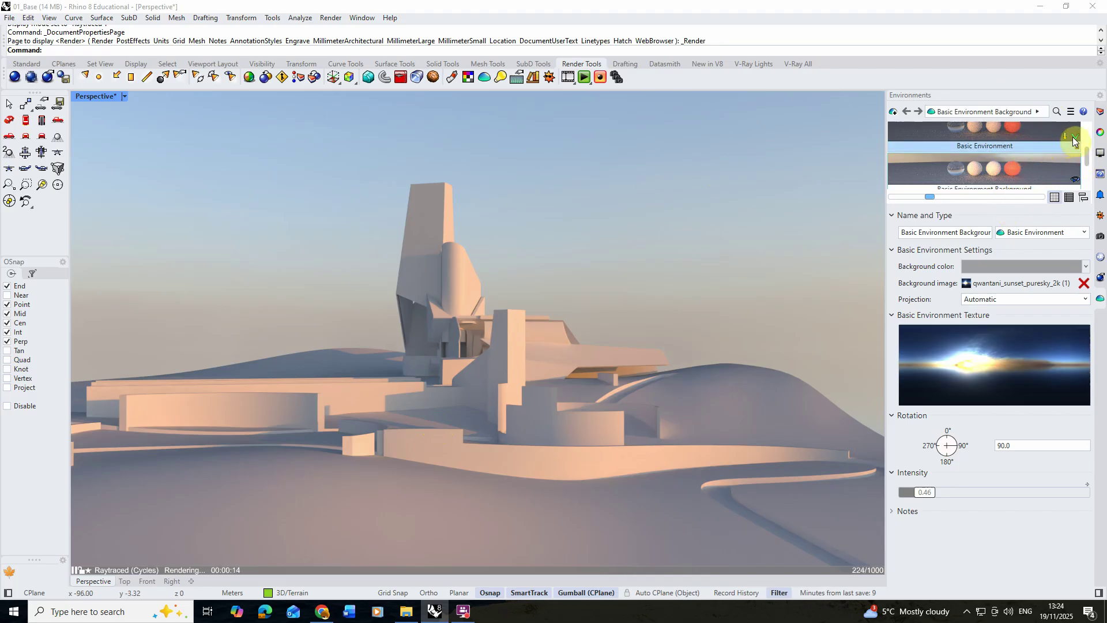
scroll(1088, 151, up, 1)
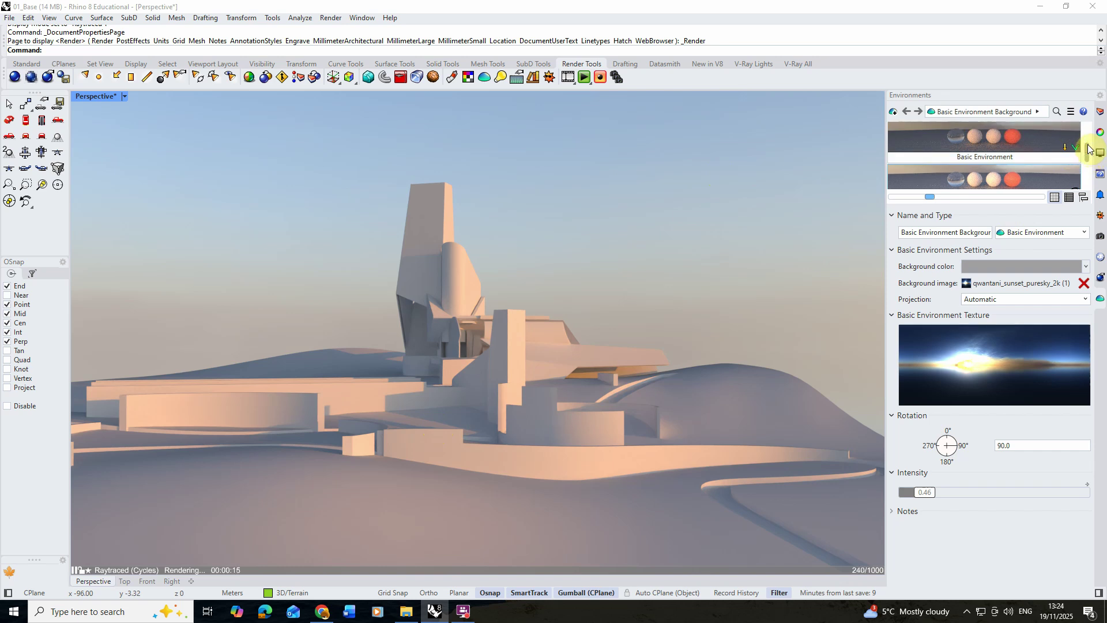
scroll(1087, 151, up, 1)
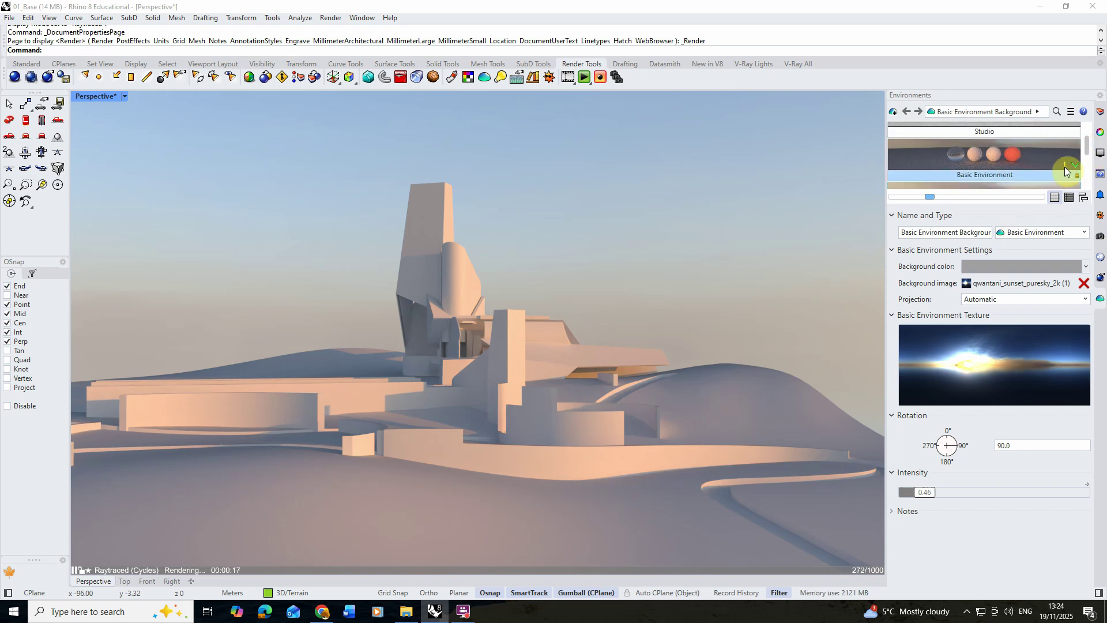
mouse_move(1066, 171)
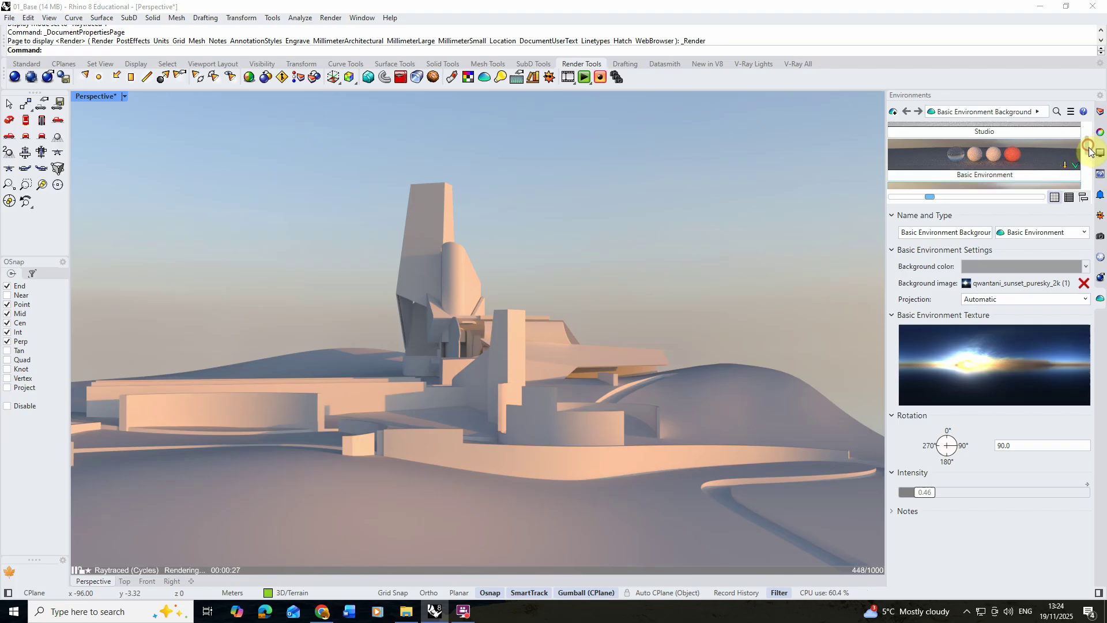
scroll(1090, 158, down, 1)
drag(1091, 158, 1092, 167)
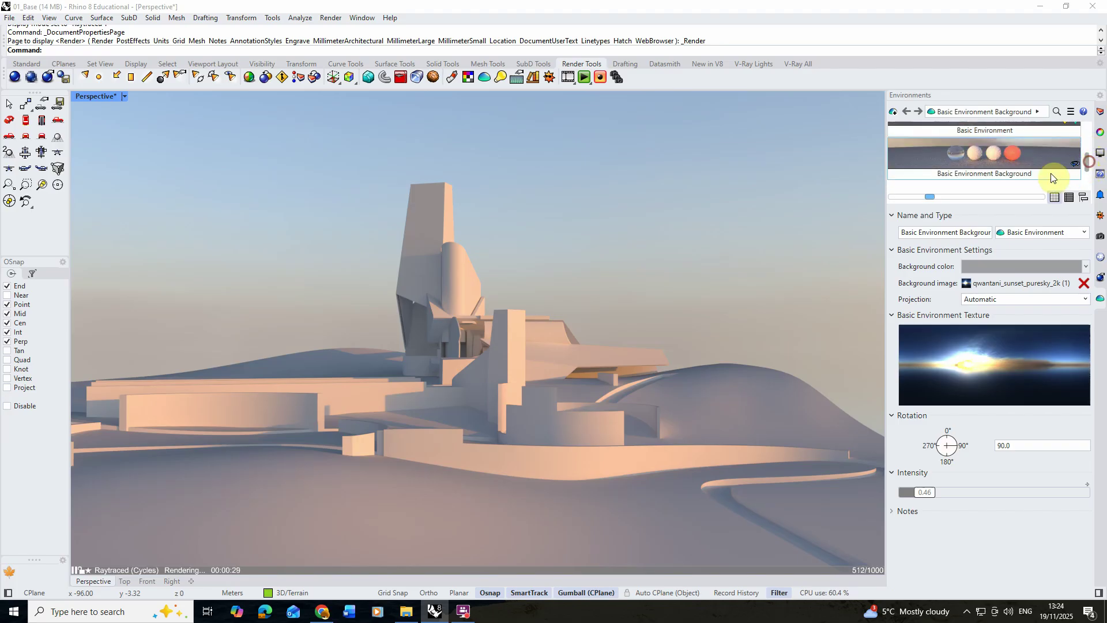
click(1016, 179)
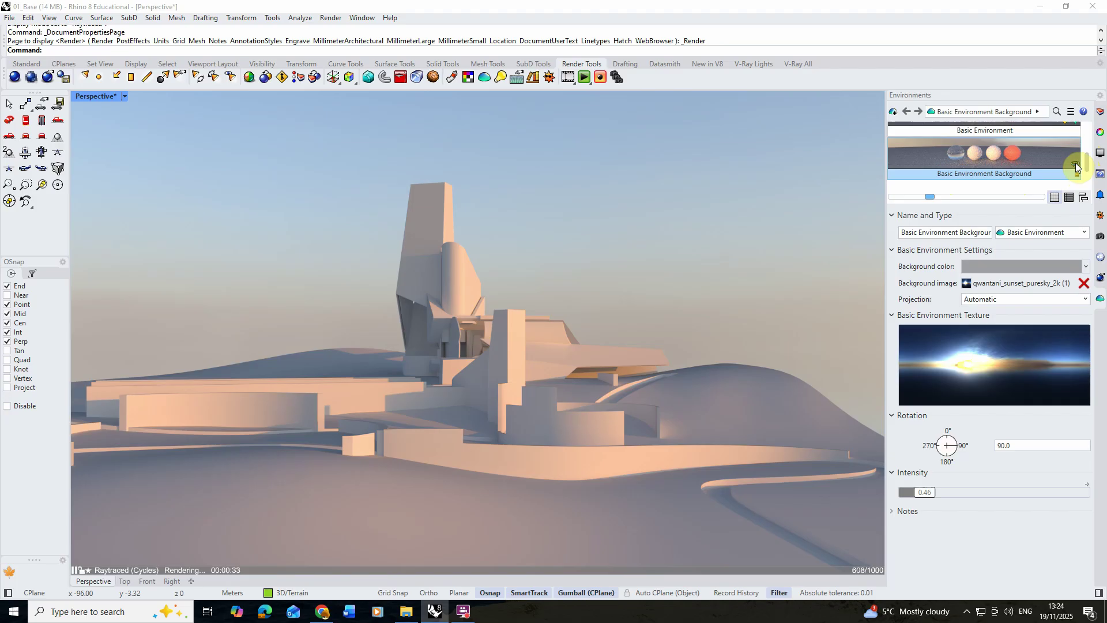
mouse_move(1075, 162)
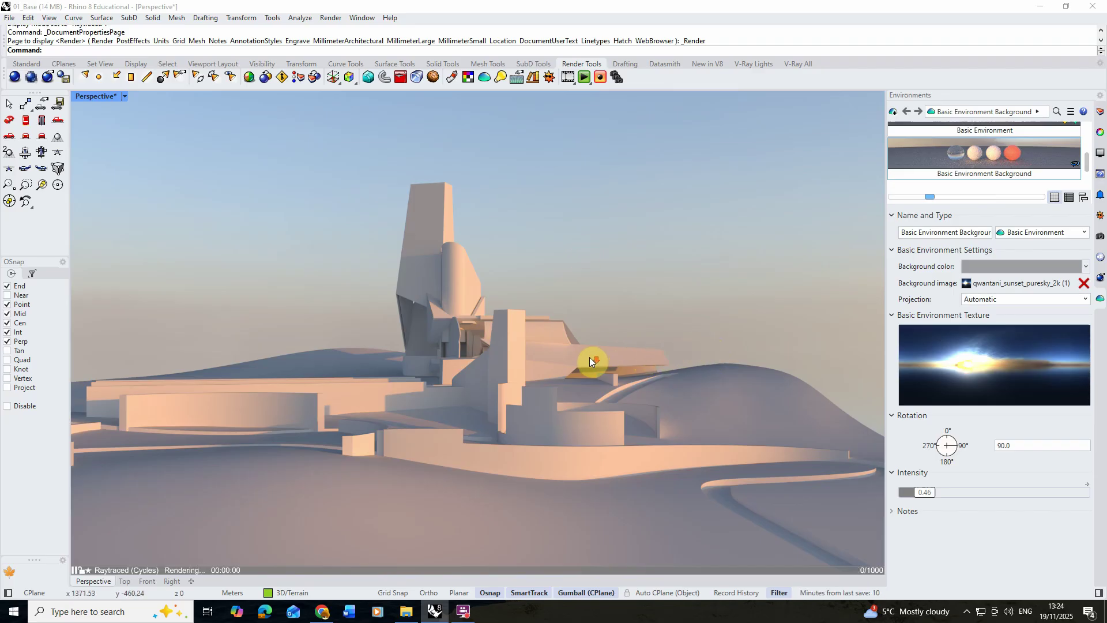
Zoom out the Perspective view to show more of the site and terrain.
scroll(589, 359, down, 1)
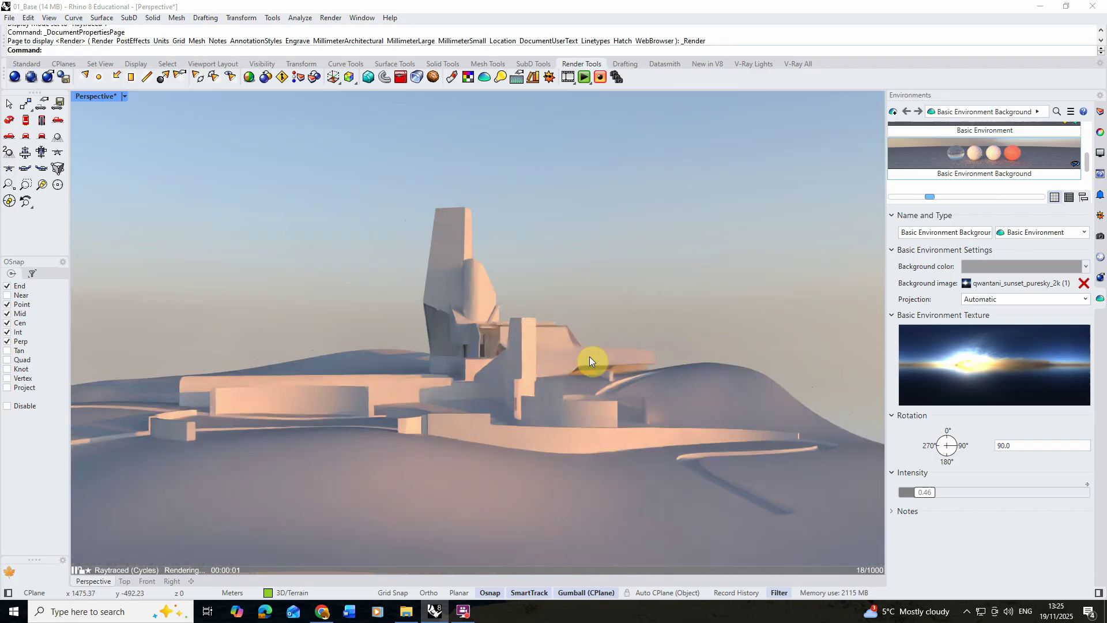